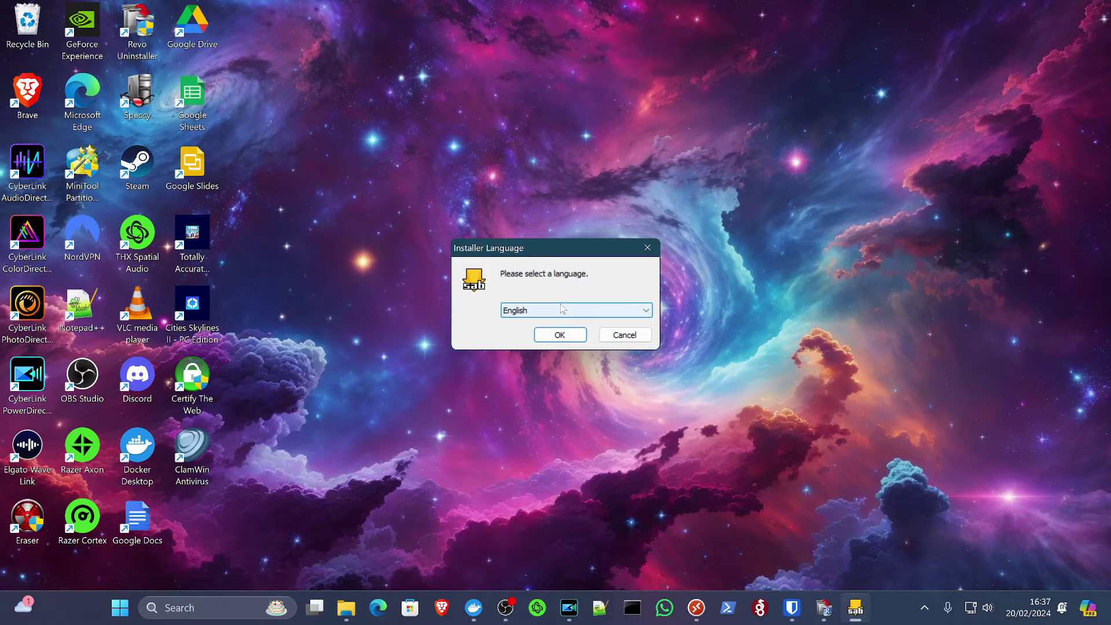
# Step: Install SABnzbd 4.2.2 to C:\Program Files\SABnzbd with run-at-startup, then launch it from the Start Menu
pyautogui.click(547, 338)
pyautogui.click(638, 419)
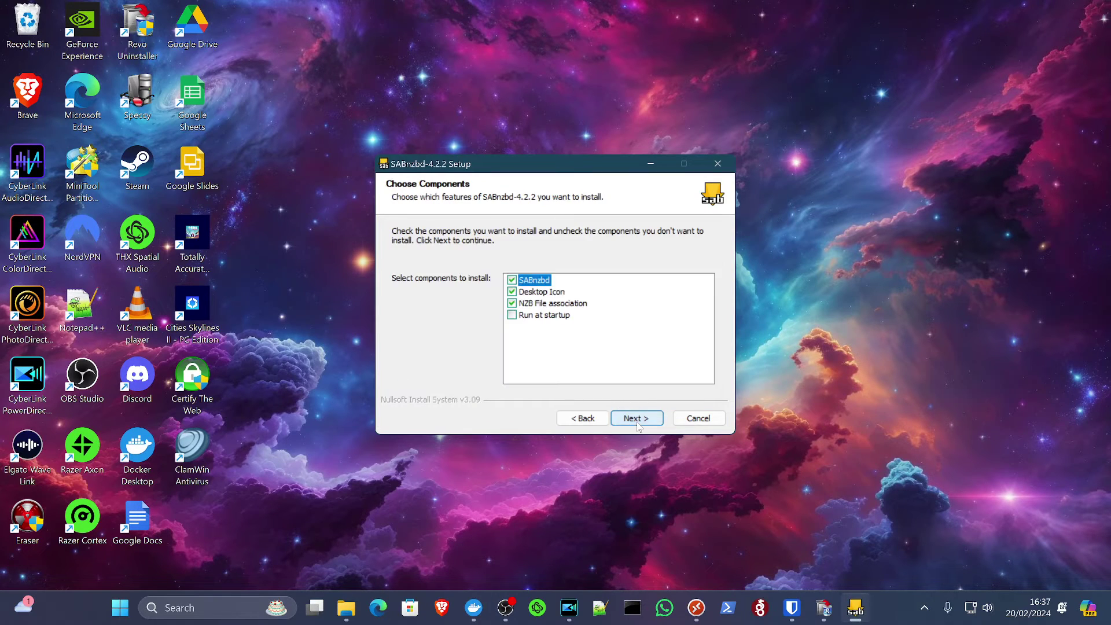
pyautogui.click(565, 319)
pyautogui.click(646, 420)
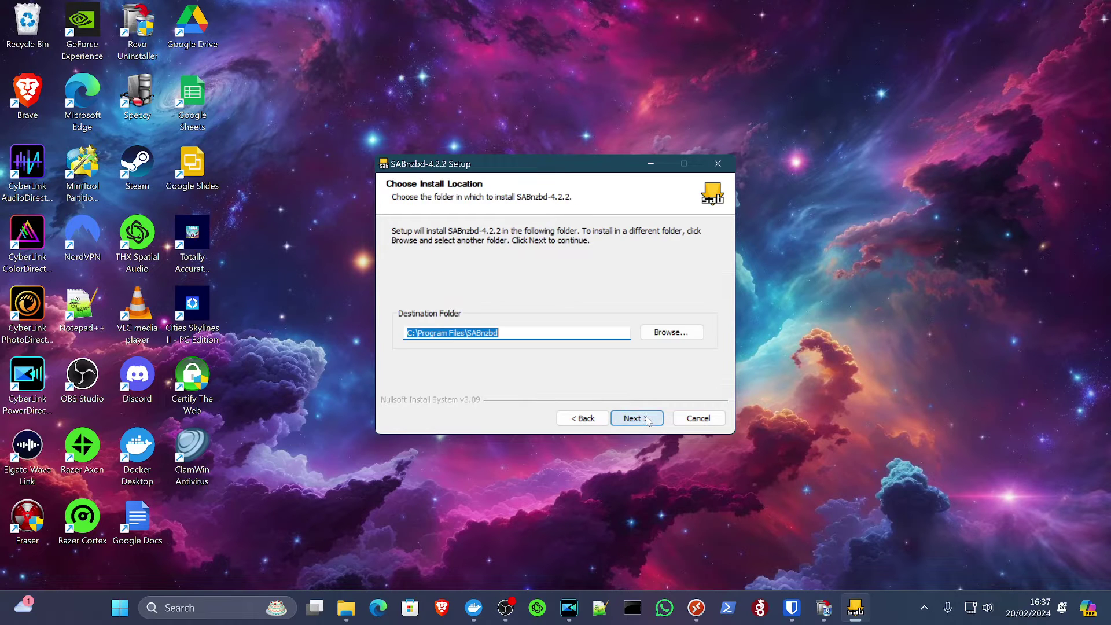
pyautogui.click(647, 420)
pyautogui.click(643, 419)
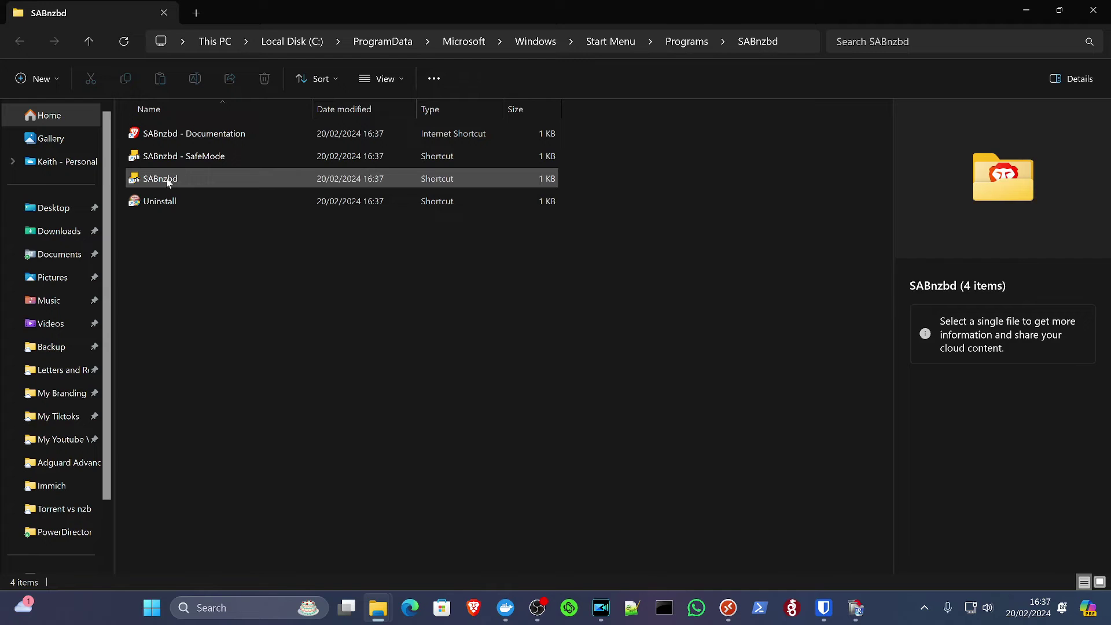
pyautogui.doubleClick(163, 180)
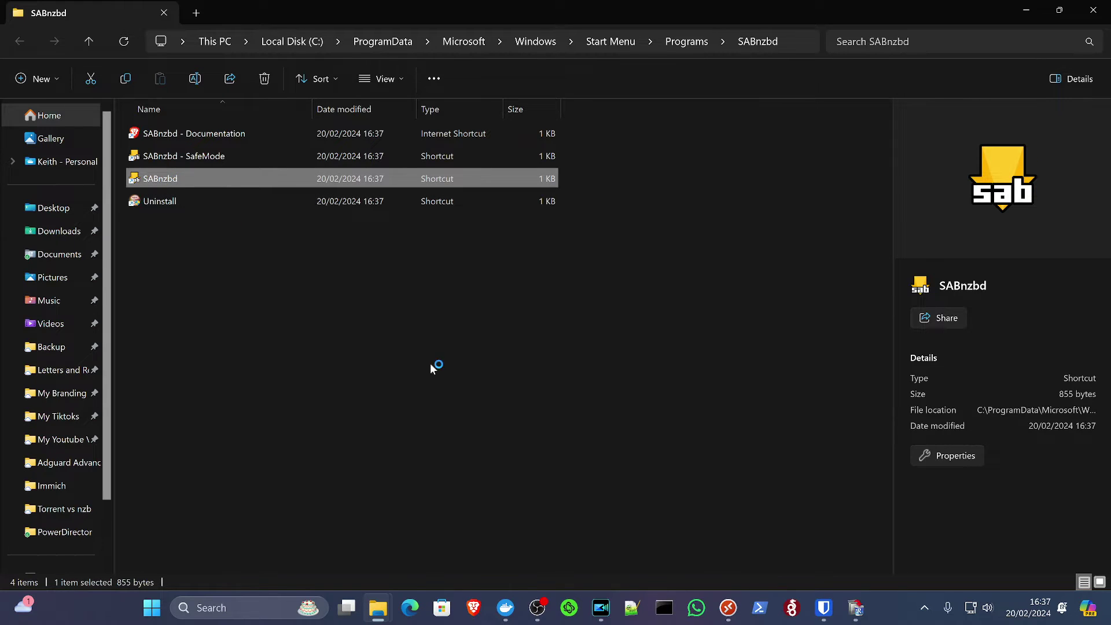
# Step: Close the Start Menu folder window and start SABnzbd's Quick-Start Wizard in English
pyautogui.click(1079, 14)
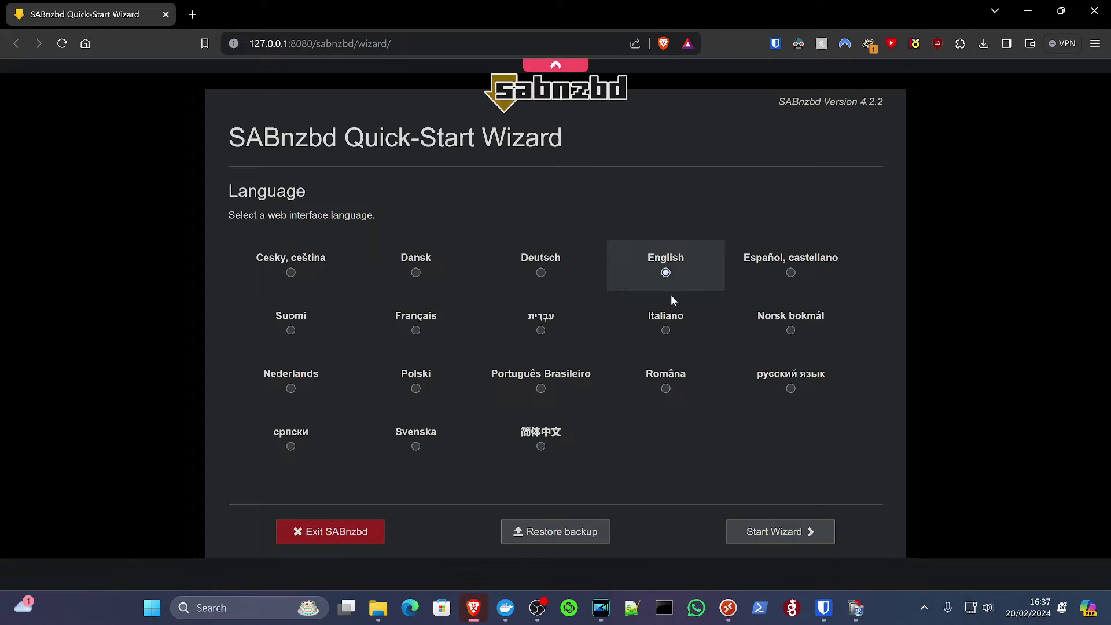
pyautogui.click(772, 531)
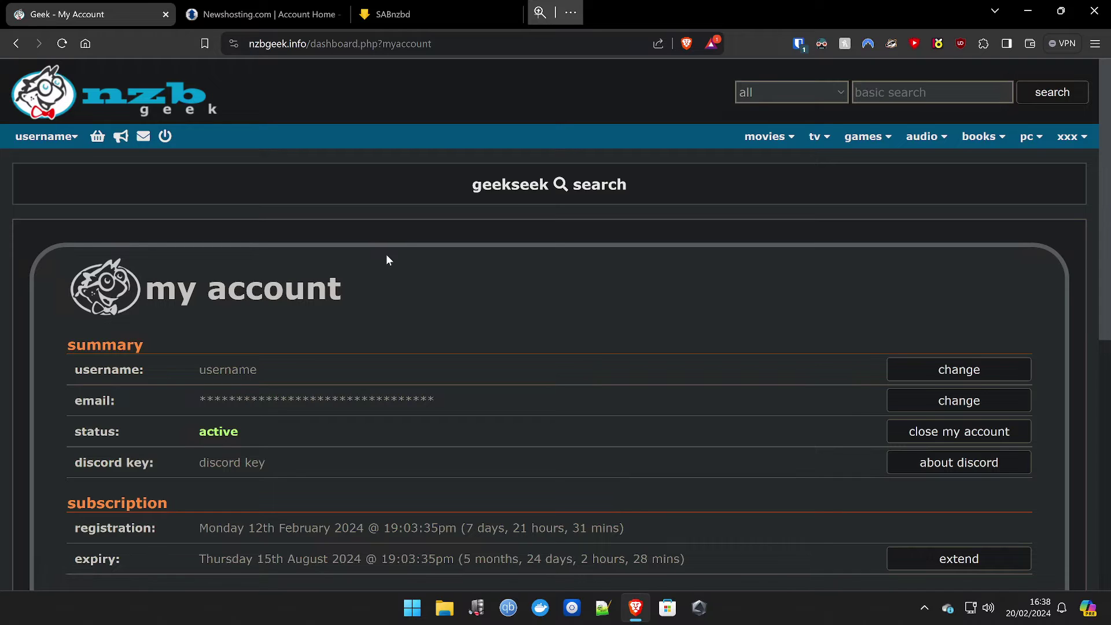
# Step: Compare the Newshosting and NZBgeek account pages, ending on the Newshosting account home
pyautogui.click(260, 14)
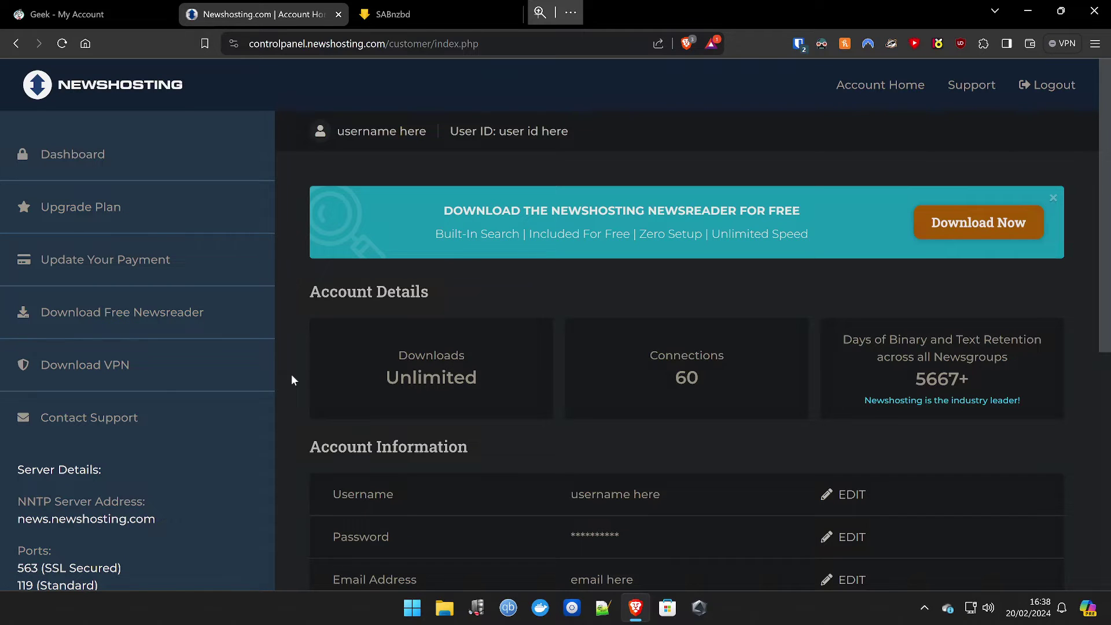
pyautogui.click(109, 13)
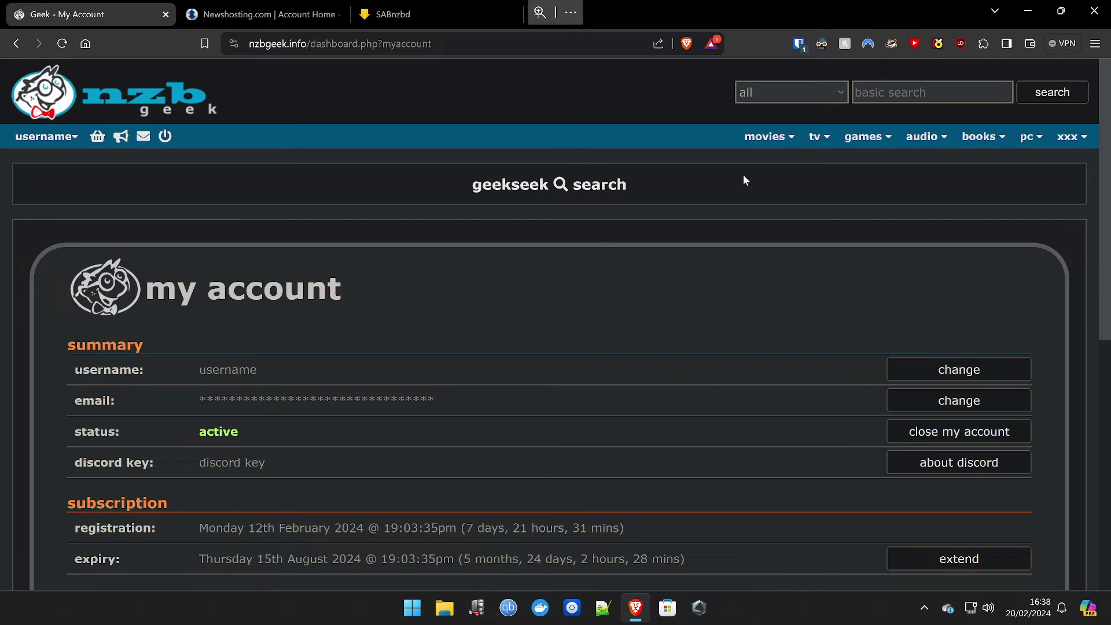
pyautogui.click(884, 93)
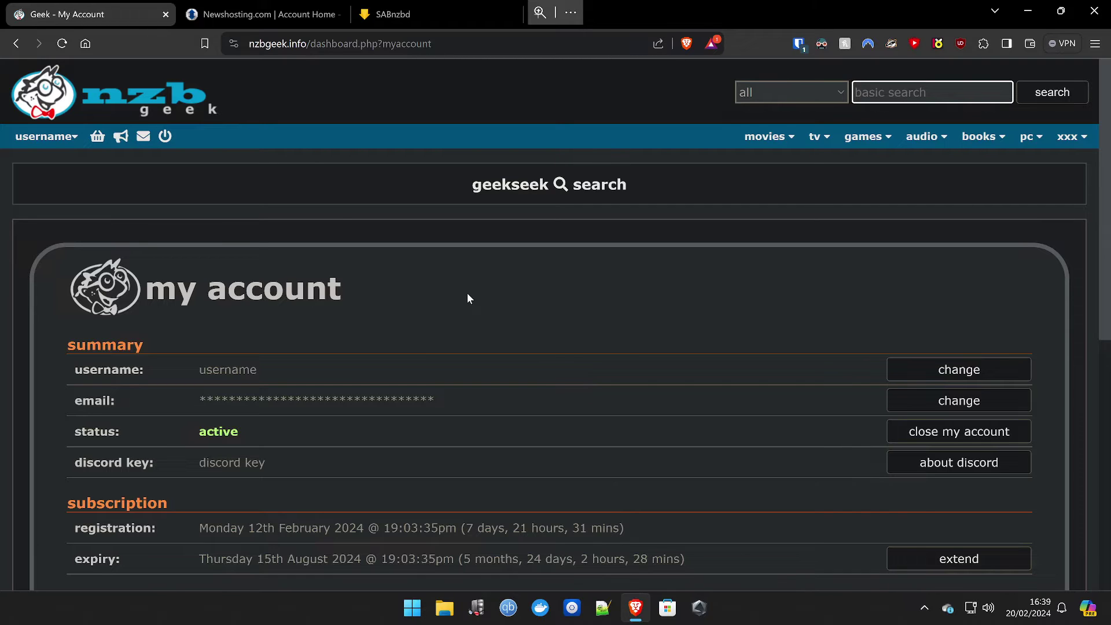
pyautogui.click(252, 15)
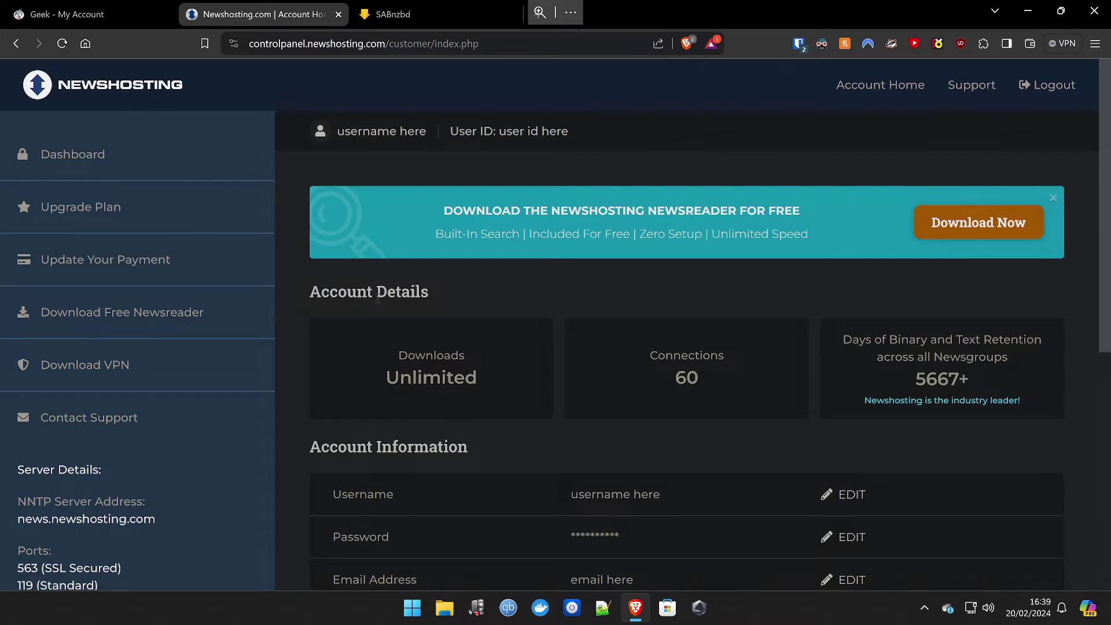
# Step: Scroll the Newshosting plan details and highlight Unlimited Downloads and 60 Connections
pyautogui.scroll(-3, 387, 318)
pyautogui.scroll(-5, 405, 318)
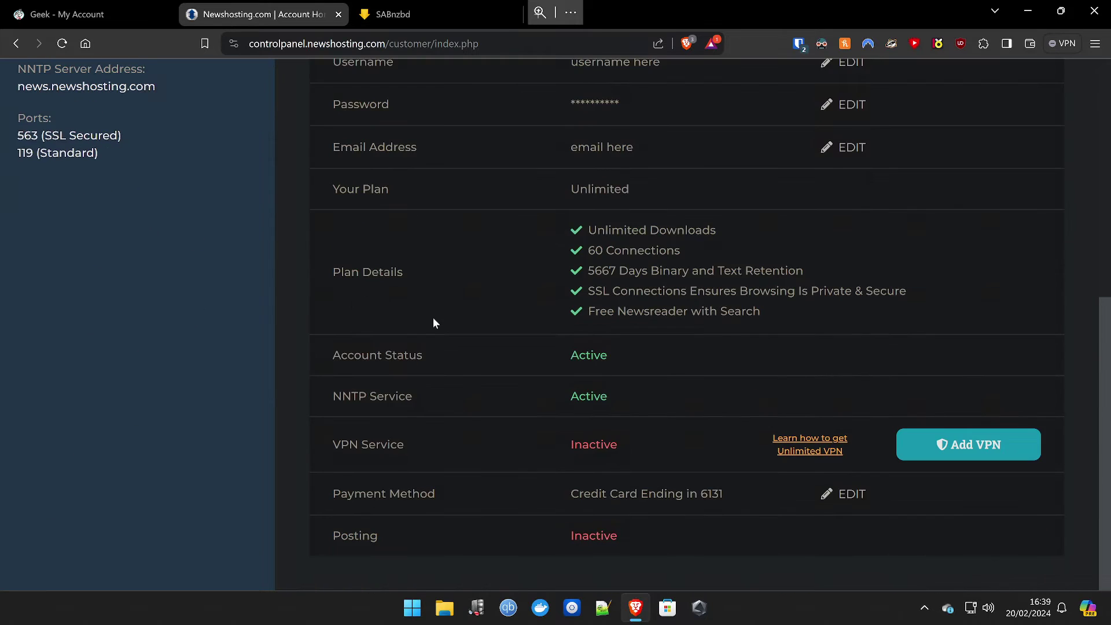
pyautogui.scroll(5, 433, 317)
pyautogui.scroll(2, 441, 324)
pyautogui.scroll(-6, 451, 336)
pyautogui.scroll(2, 605, 373)
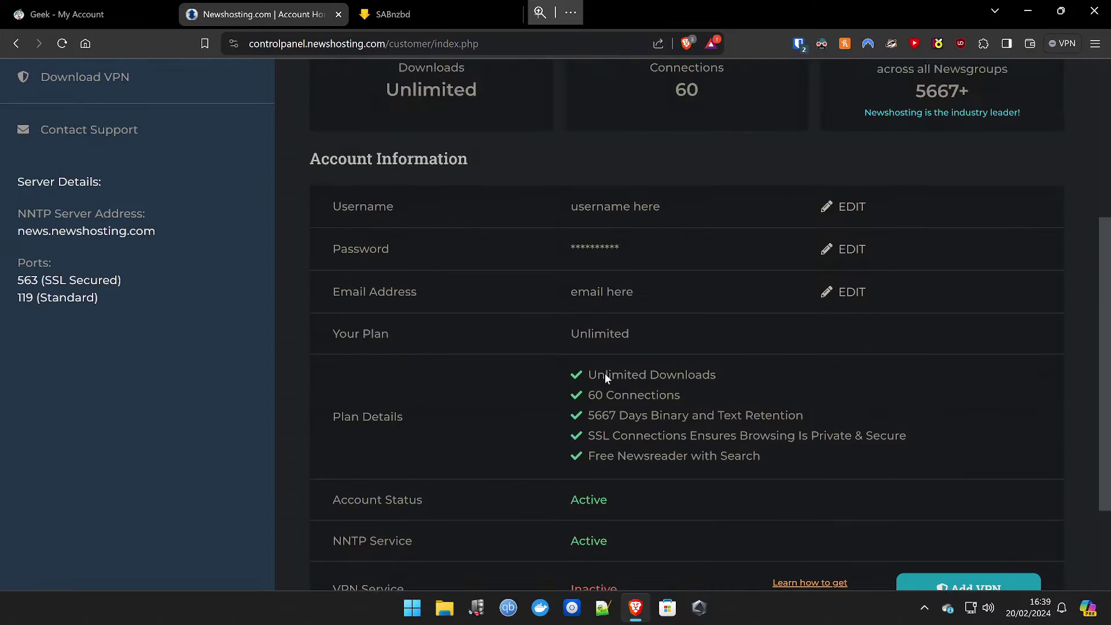
pyautogui.scroll(-1, 609, 325)
pyautogui.moveTo(609, 302); pyautogui.dragTo(716, 302)
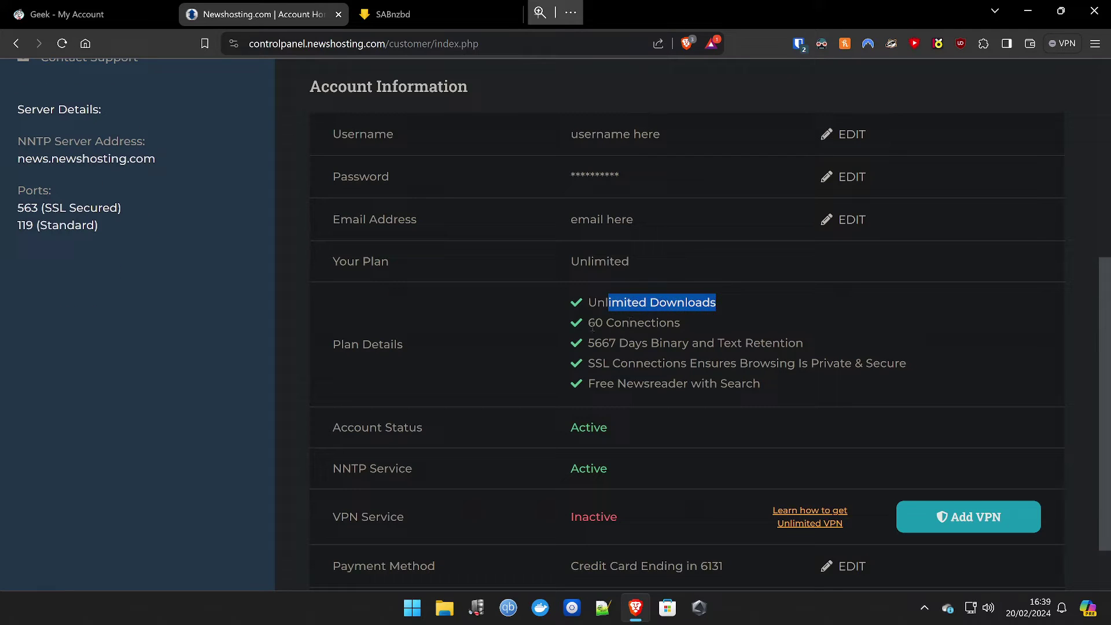
pyautogui.moveTo(594, 323); pyautogui.dragTo(670, 322)
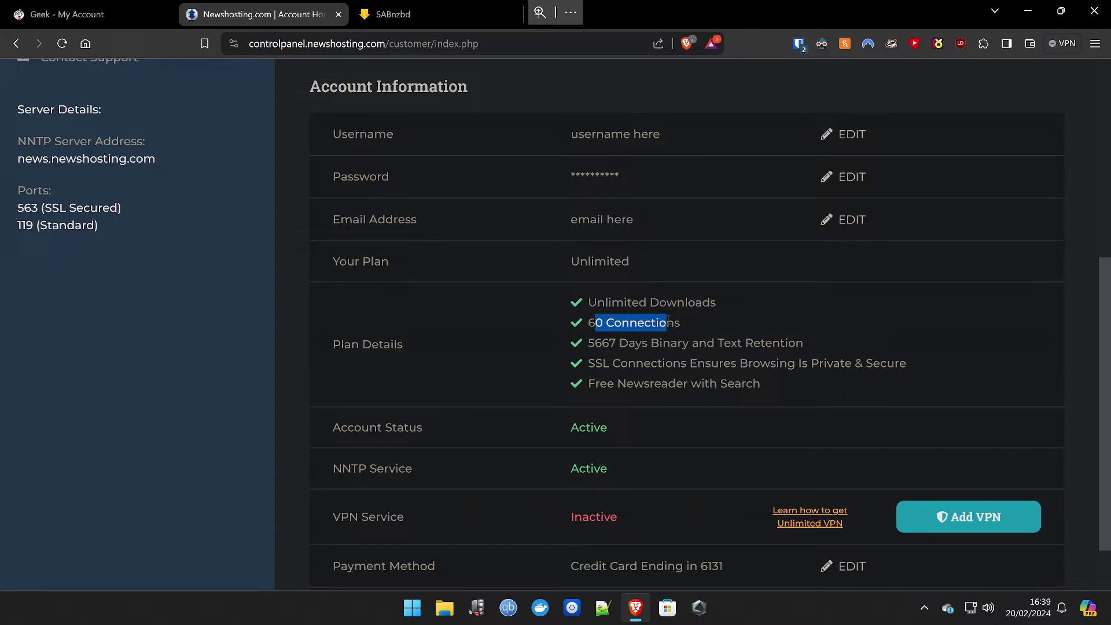
# Step: Highlight the 5667-day retention and SSL connections plan lines
pyautogui.click(634, 371)
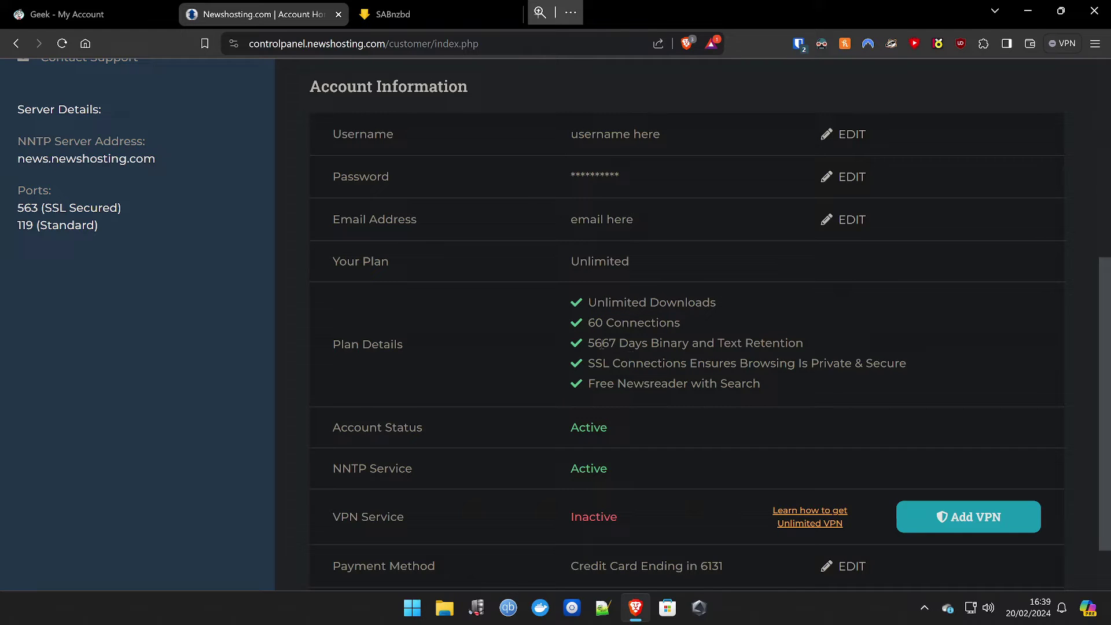
pyautogui.moveTo(588, 343); pyautogui.dragTo(777, 341)
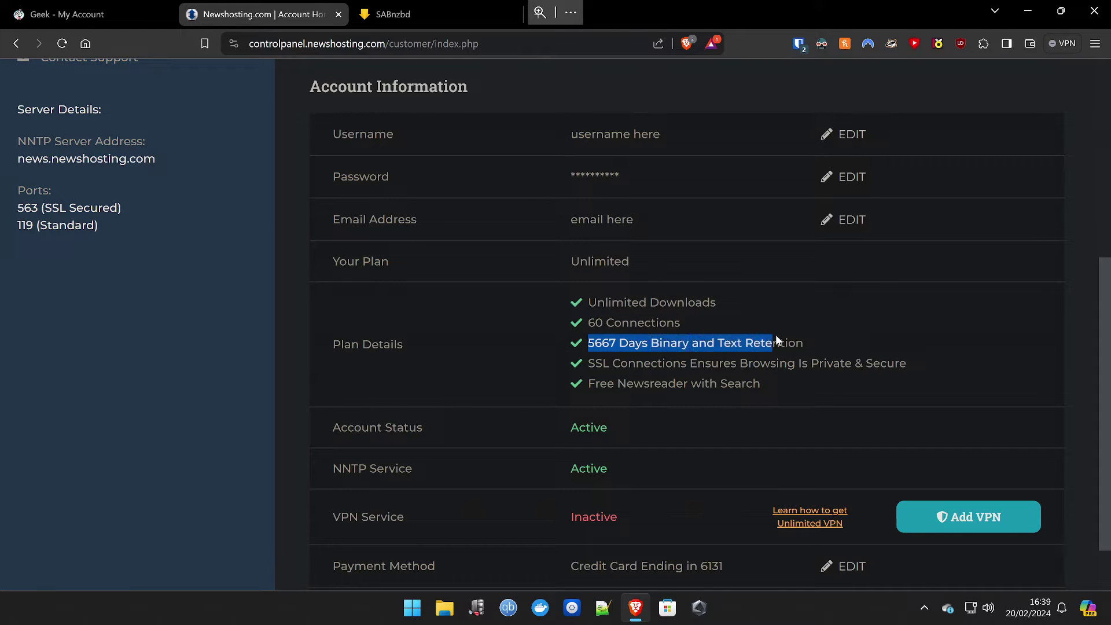
pyautogui.click(677, 357)
pyautogui.moveTo(589, 363); pyautogui.dragTo(846, 365)
pyautogui.click(813, 376)
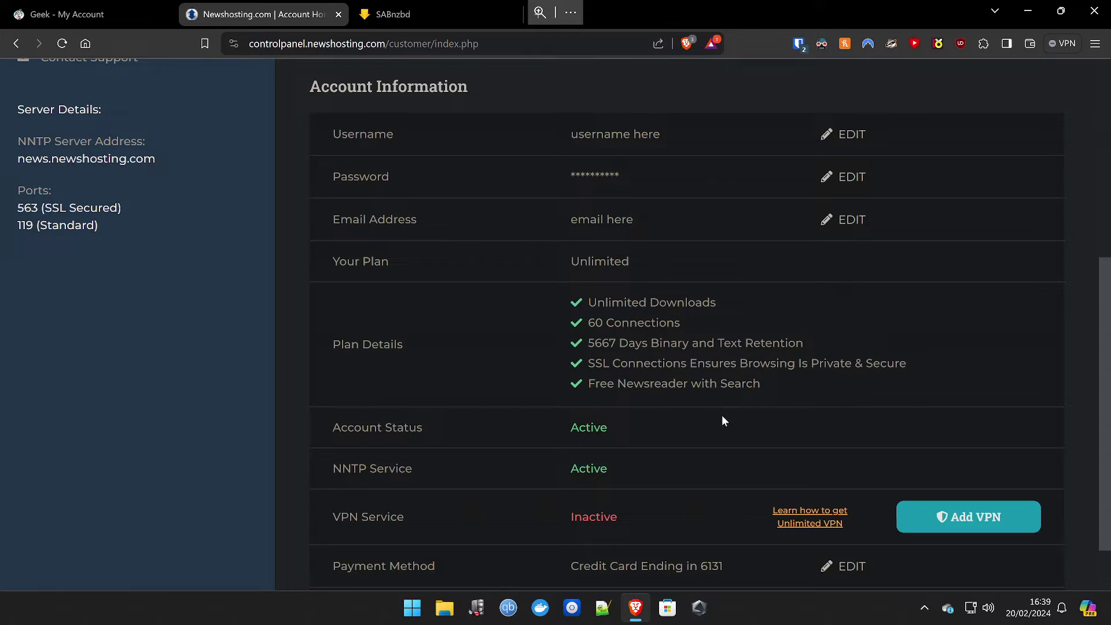
# Step: Check the inactive VPN Service row on the Newshosting account page
pyautogui.scroll(-1, 654, 389)
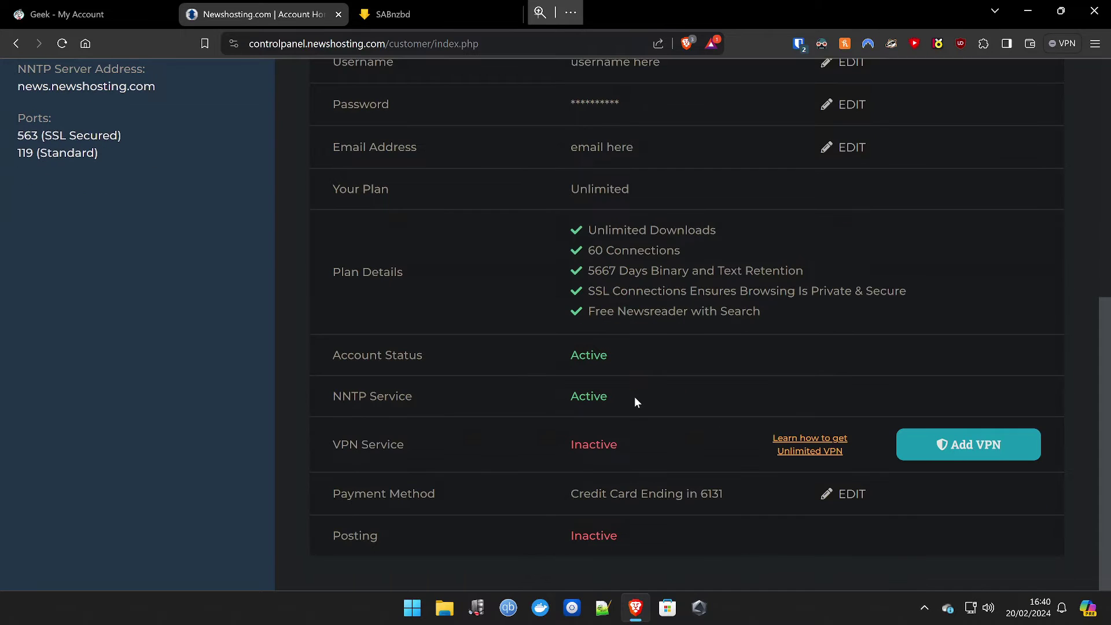
pyautogui.scroll(1, 634, 401)
pyautogui.scroll(-1, 631, 405)
pyautogui.moveTo(349, 444); pyautogui.dragTo(625, 439)
pyautogui.click(641, 443)
# Step: Switch through the NZBgeek and Newshosting tabs over to the SABnzbd queue
pyautogui.scroll(5, 312, 331)
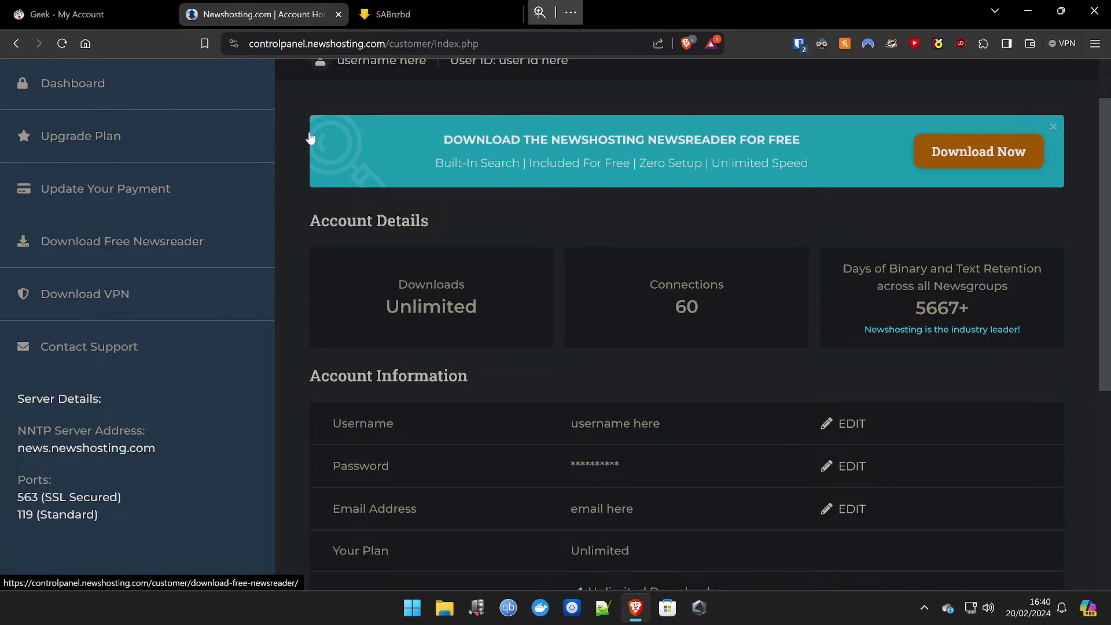
pyautogui.click(94, 23)
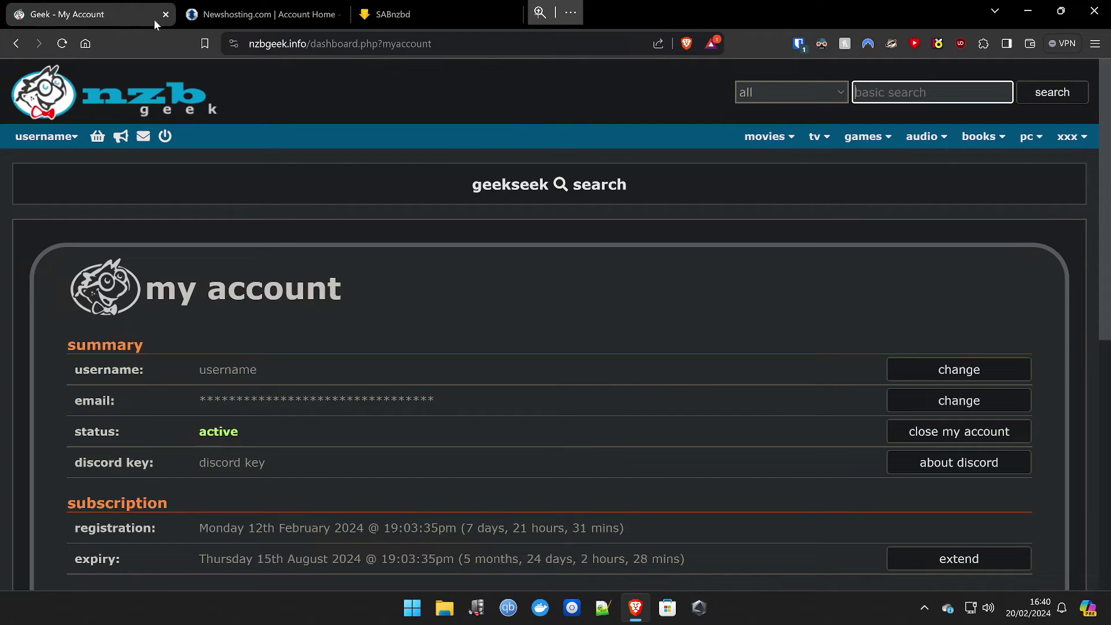
pyautogui.click(269, 19)
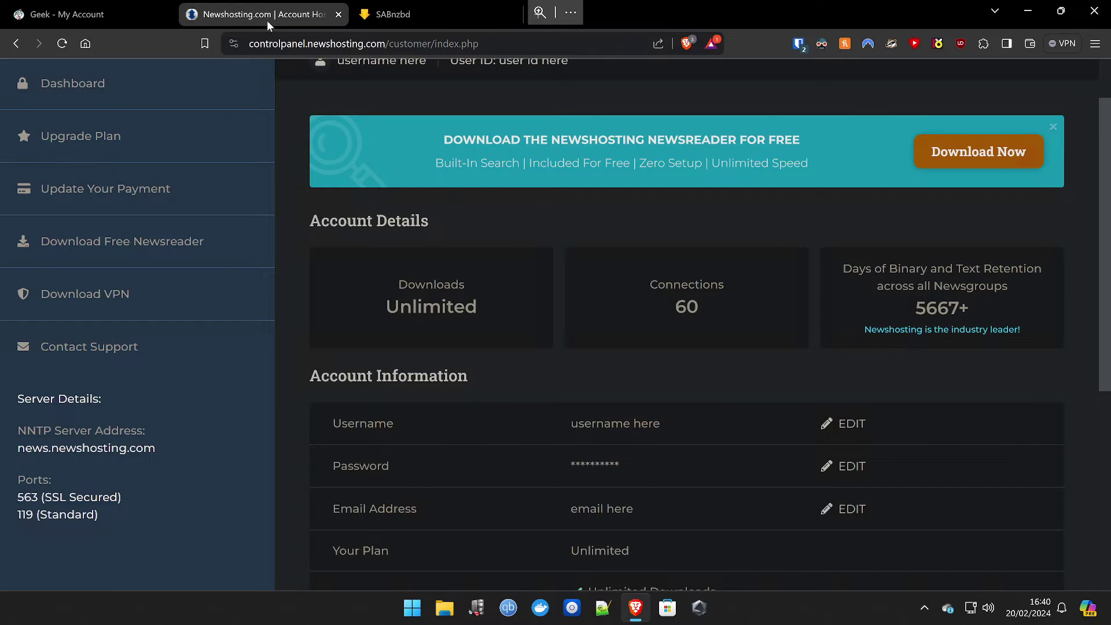
pyautogui.click(428, 23)
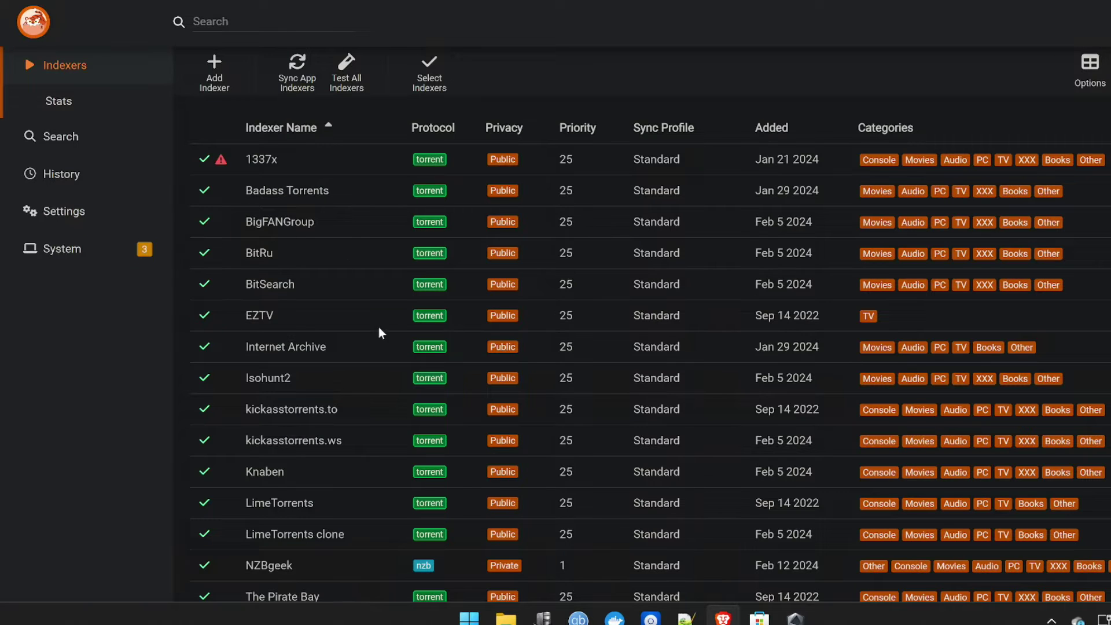
# Step: Open Prowlarr's NZBgeek indexer details, then close them to return to the indexers list
pyautogui.scroll(-4, 324, 391)
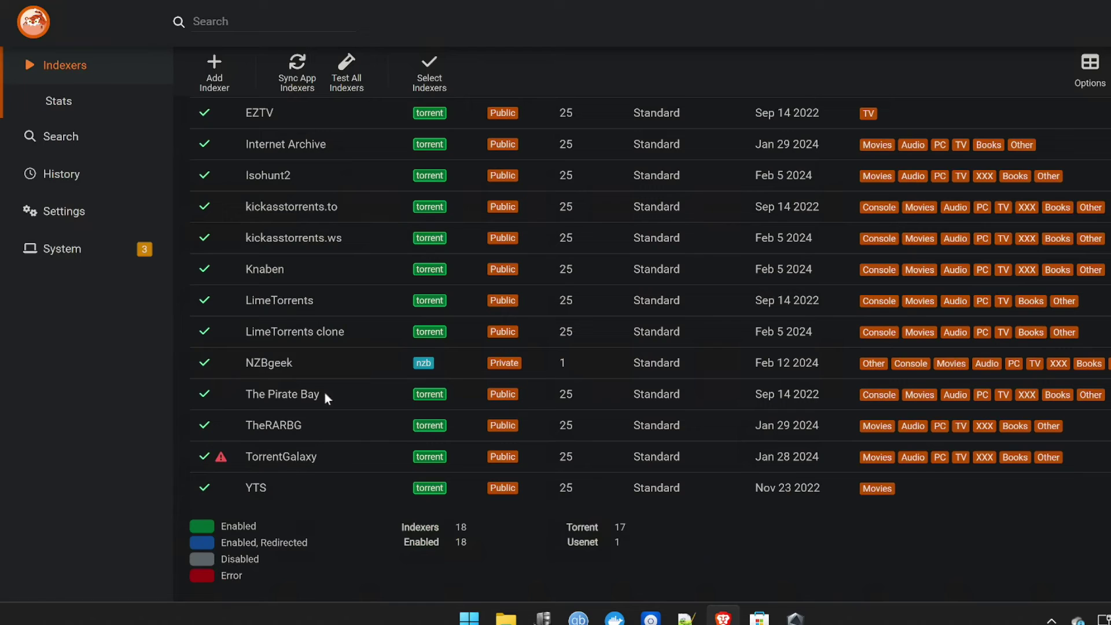
pyautogui.click(260, 366)
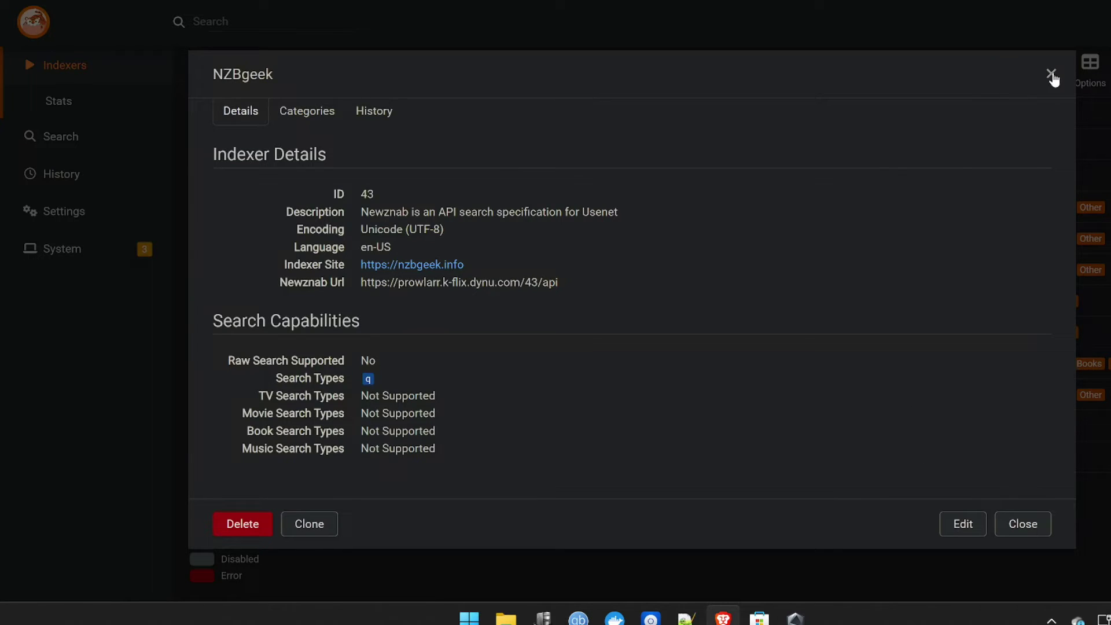
pyautogui.click(1051, 74)
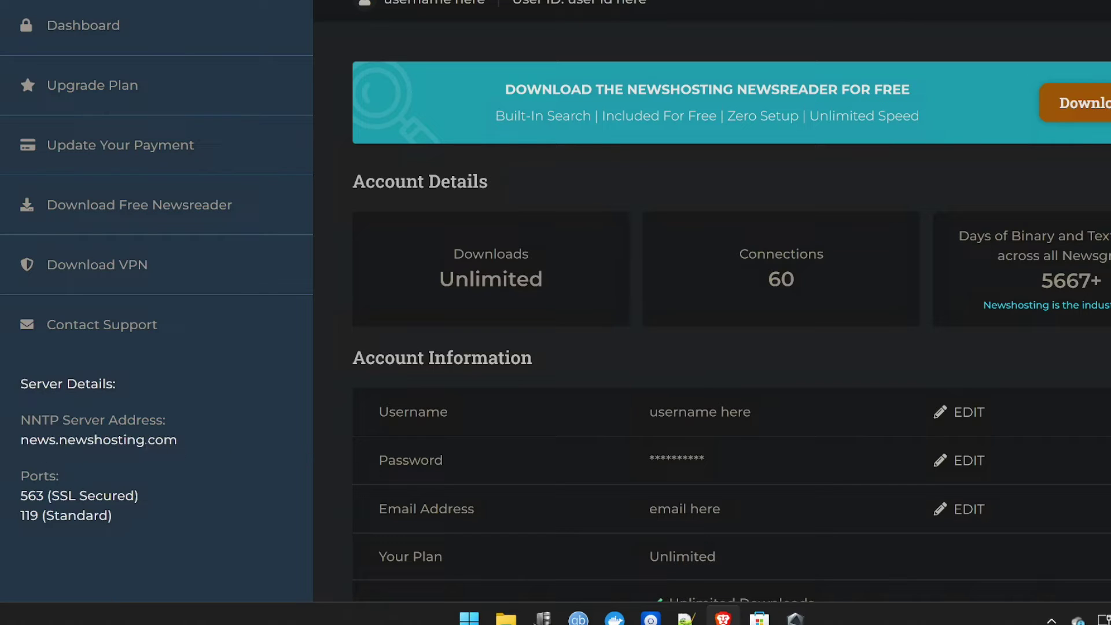
# Step: Copy news.newshosting.com from Newshosting and paste it as the SABnzbd wizard's Host
pyautogui.moveTo(177, 439); pyautogui.dragTo(20, 440)
pyautogui.hotkey('ctrl', 'c')
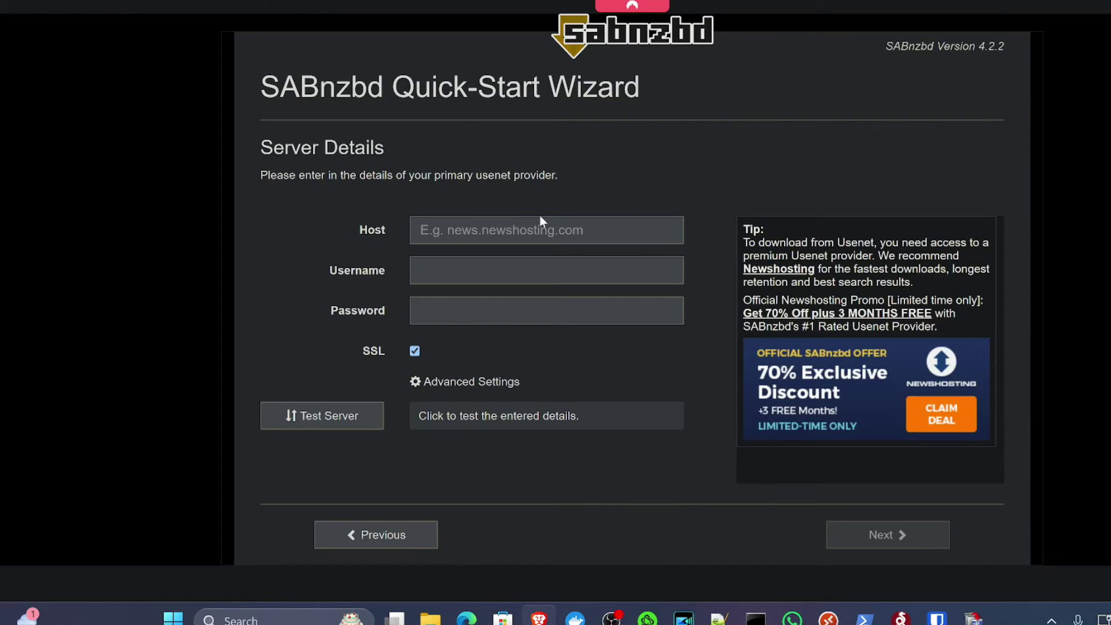
pyautogui.click(503, 230)
pyautogui.hotkey('ctrl', 'v')
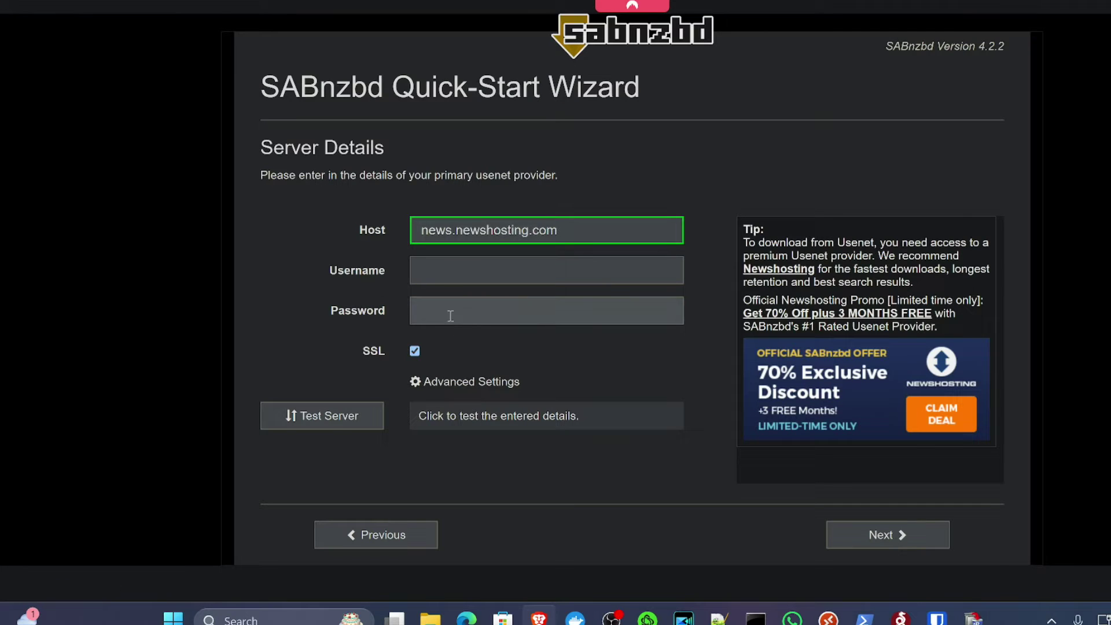
# Step: Set 60 connections on port 563 under Advanced Settings and test the server connection
pyautogui.click(440, 384)
pyautogui.doubleClick(418, 427)
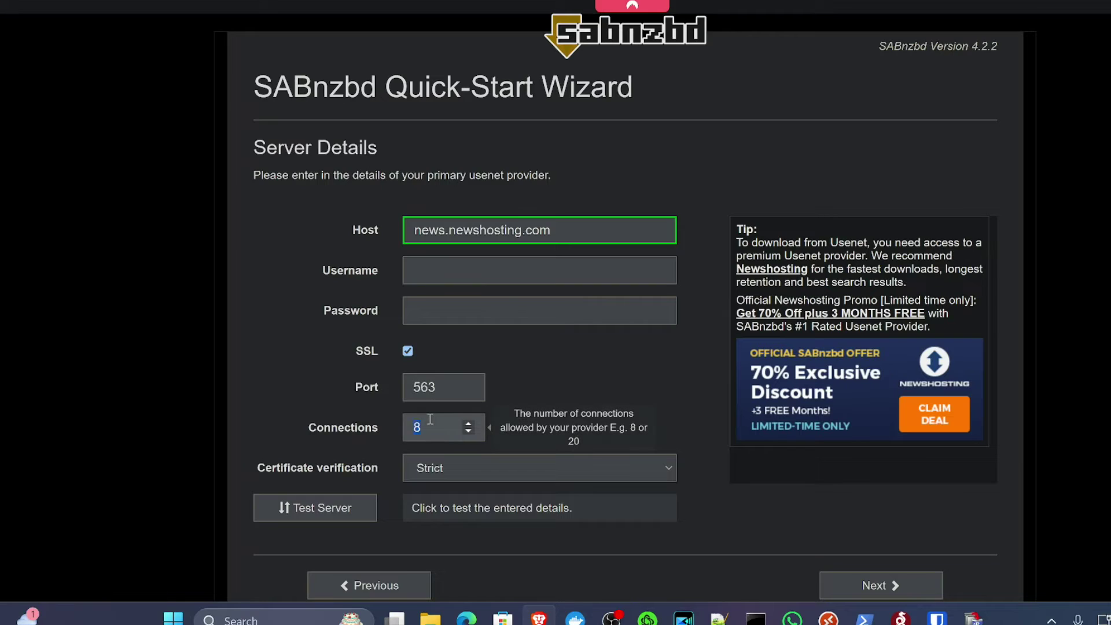
pyautogui.click(426, 426)
pyautogui.write('60')
pyautogui.click(302, 394)
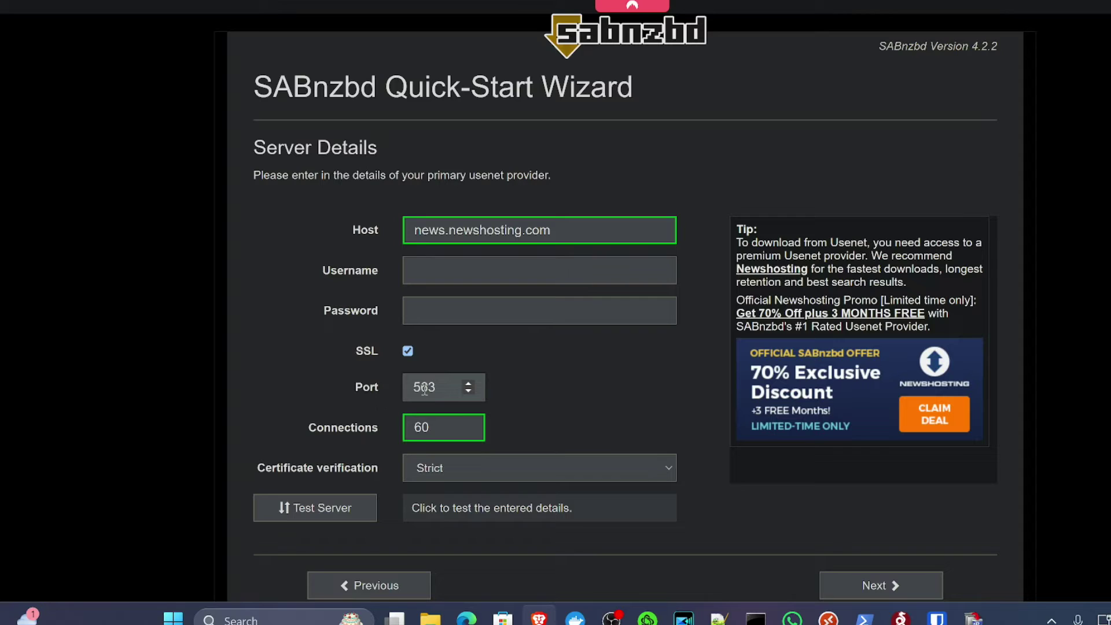
pyautogui.click(428, 271)
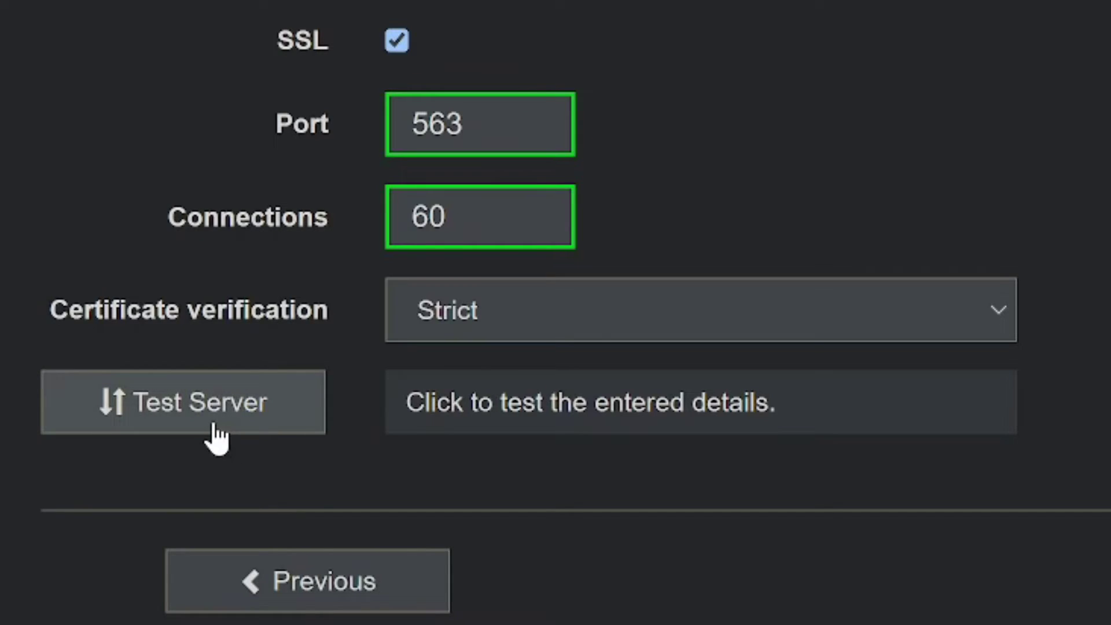
pyautogui.click(172, 413)
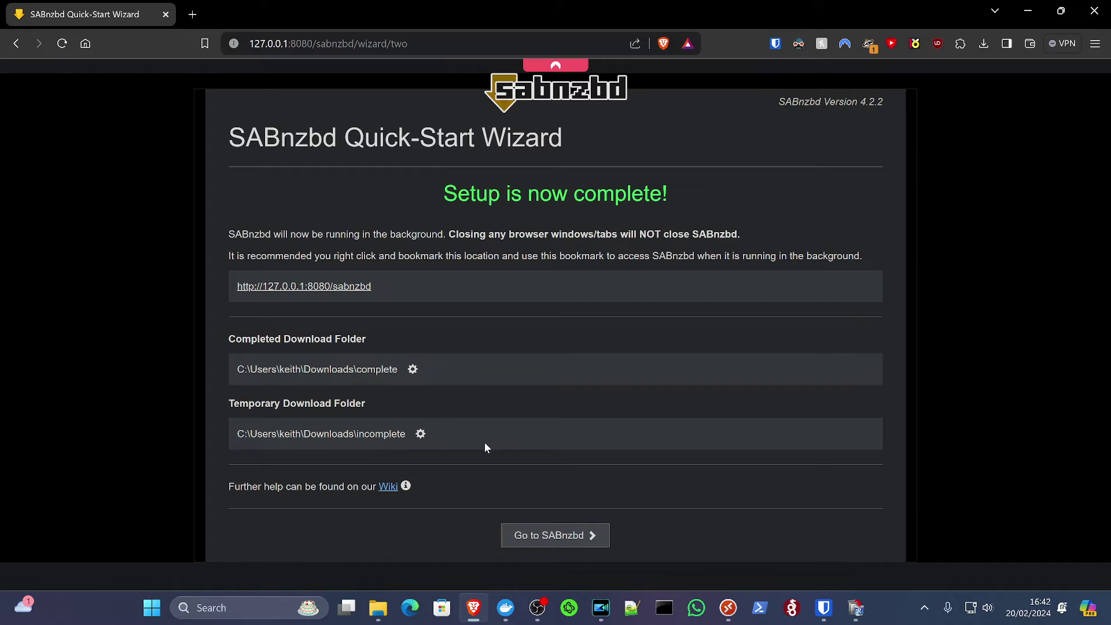
# Step: Leave the wizard for the queue, glance at the General bandwidth setting, then return to the queue and Config
pyautogui.click(540, 536)
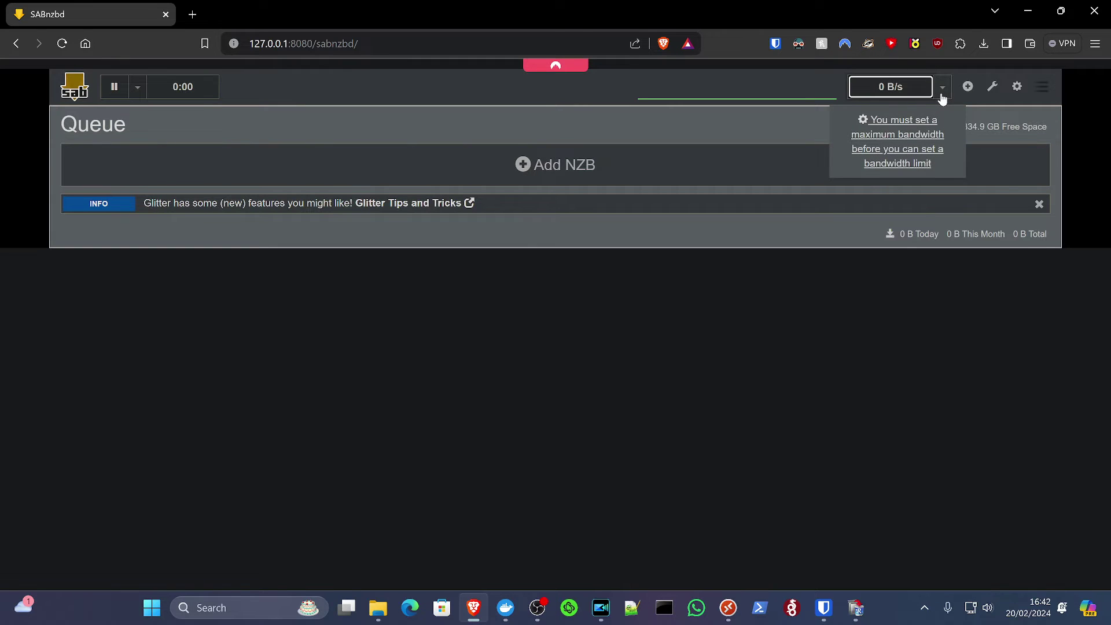
pyautogui.moveTo(939, 98)
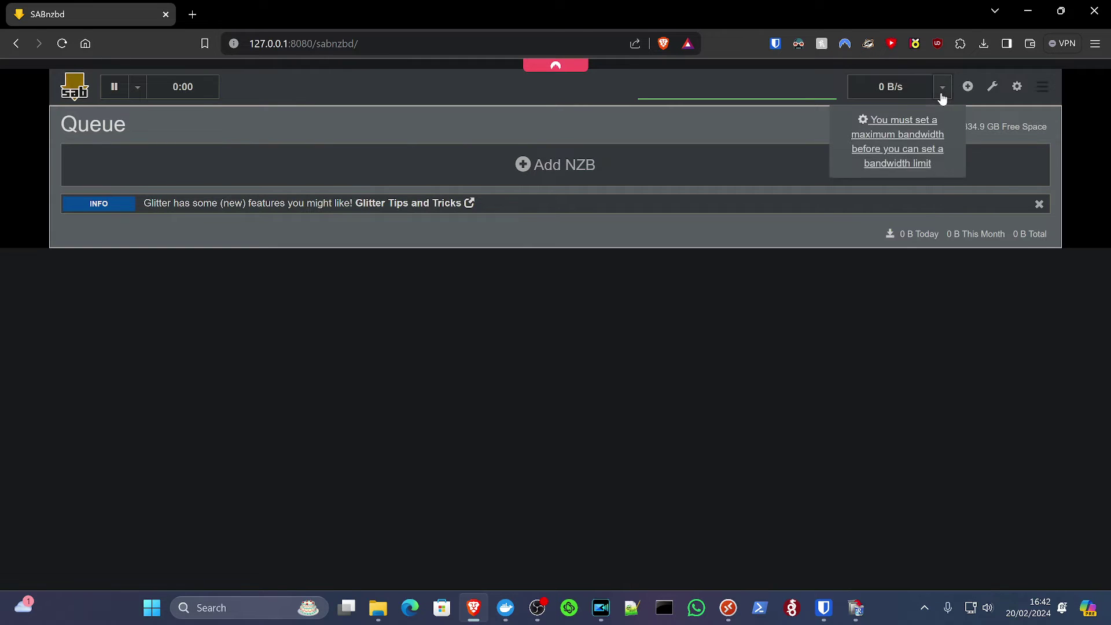
pyautogui.click(894, 149)
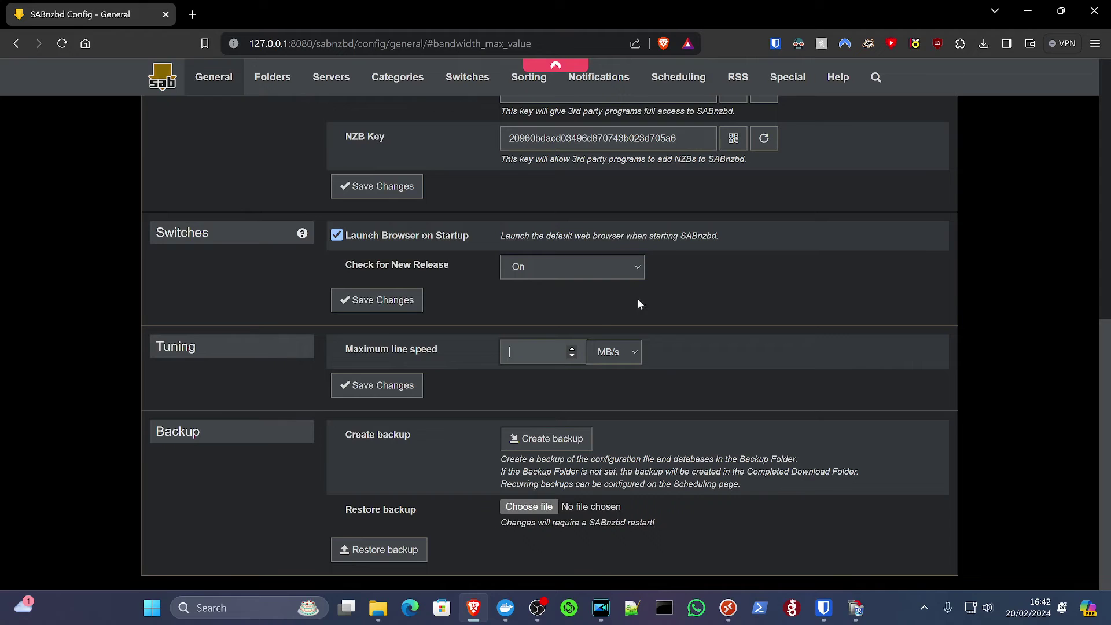
pyautogui.scroll(6, 315, 195)
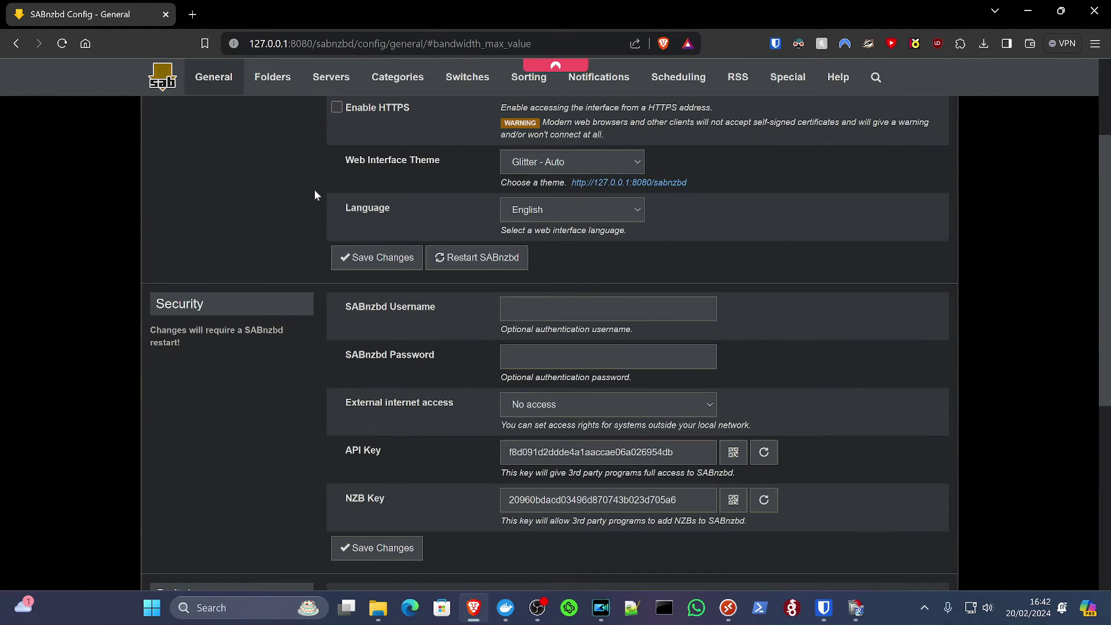
pyautogui.click(225, 79)
pyautogui.click(163, 76)
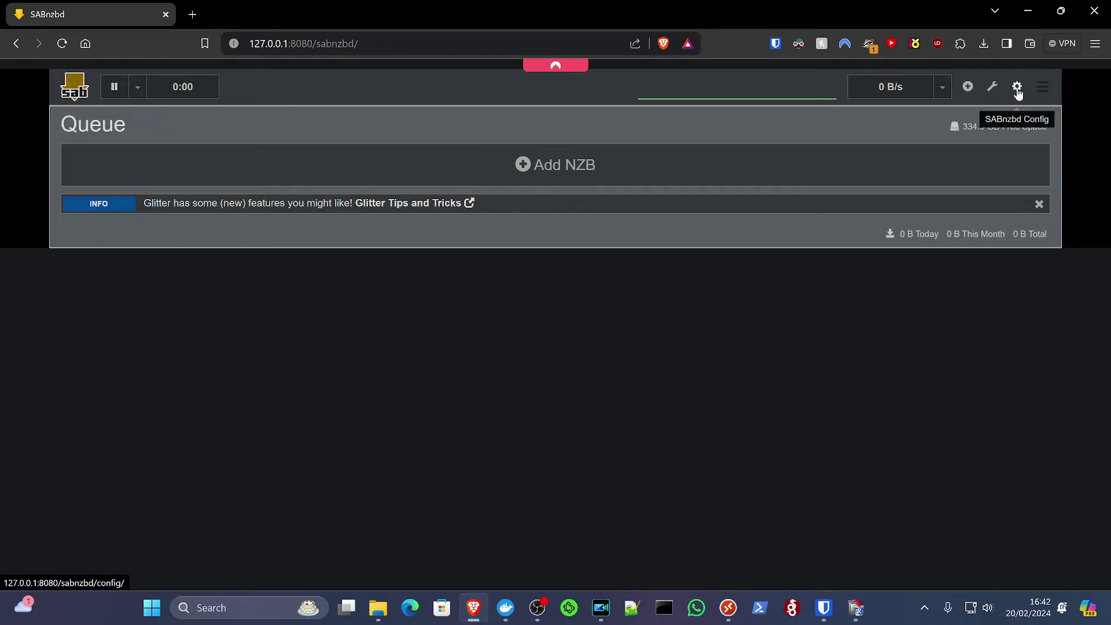
pyautogui.click(1018, 88)
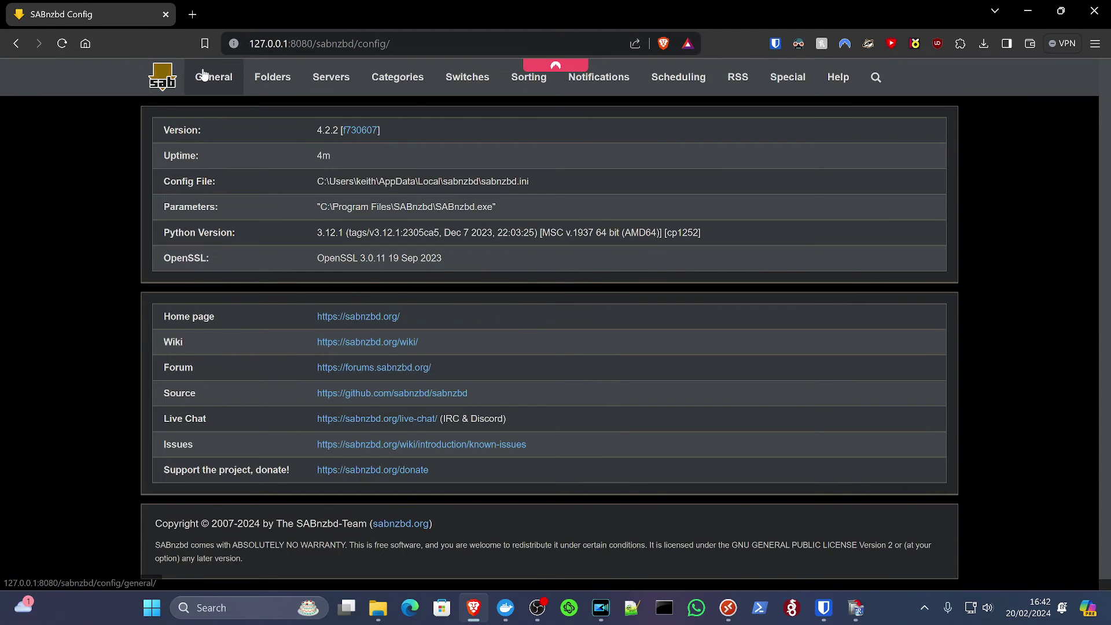
# Step: Open the General settings and check the SABnzbd username and password fields
pyautogui.click(204, 73)
pyautogui.scroll(-4, 278, 324)
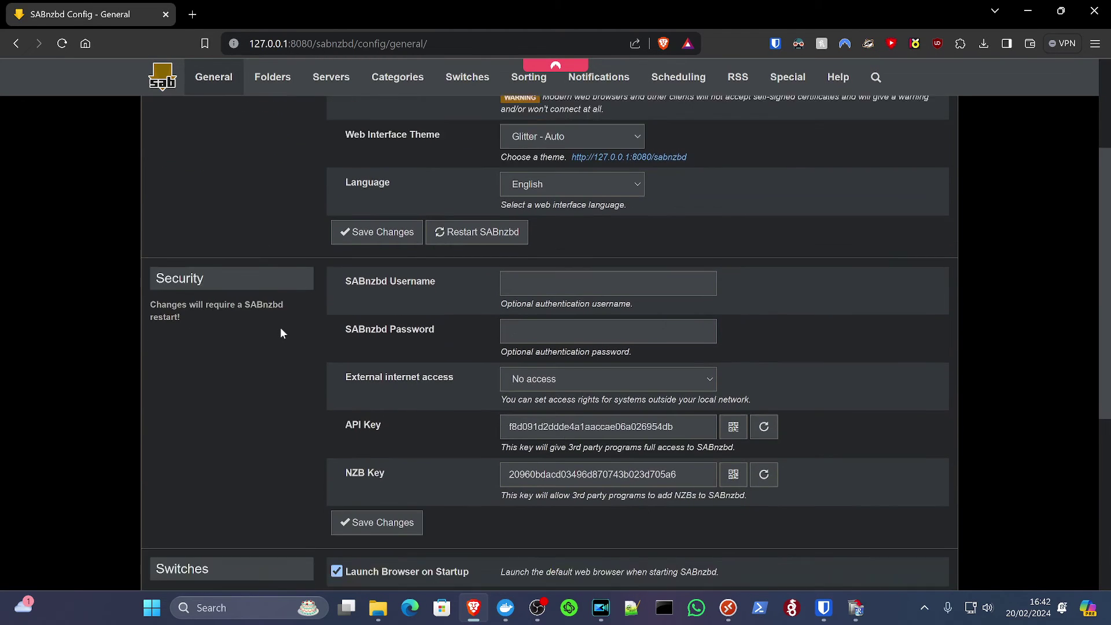
pyautogui.scroll(-2, 280, 327)
pyautogui.click(569, 167)
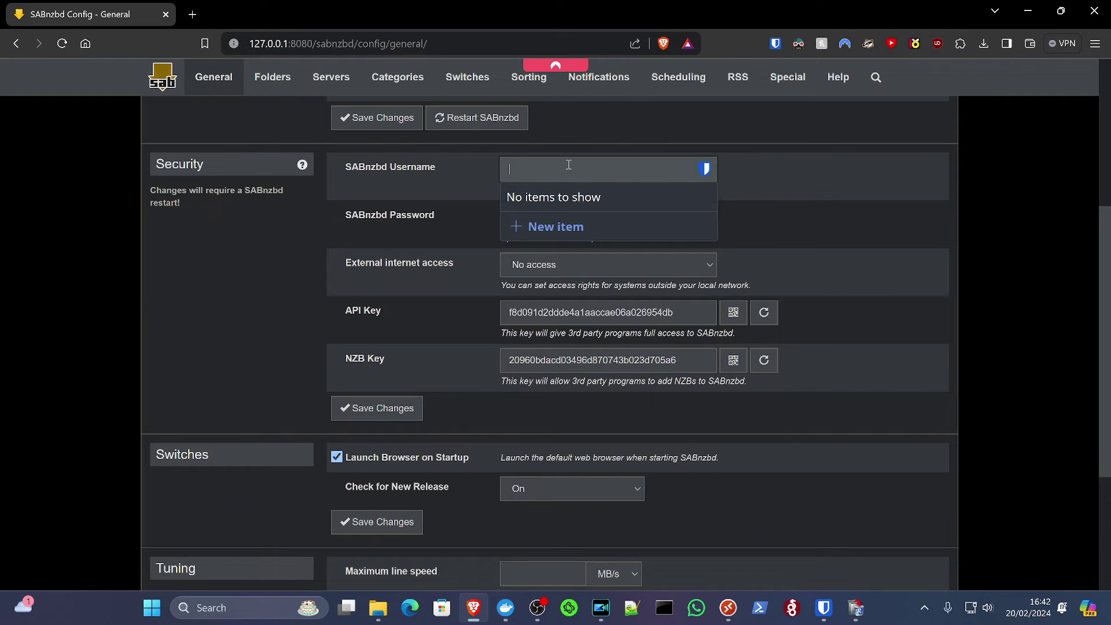
pyautogui.click(538, 218)
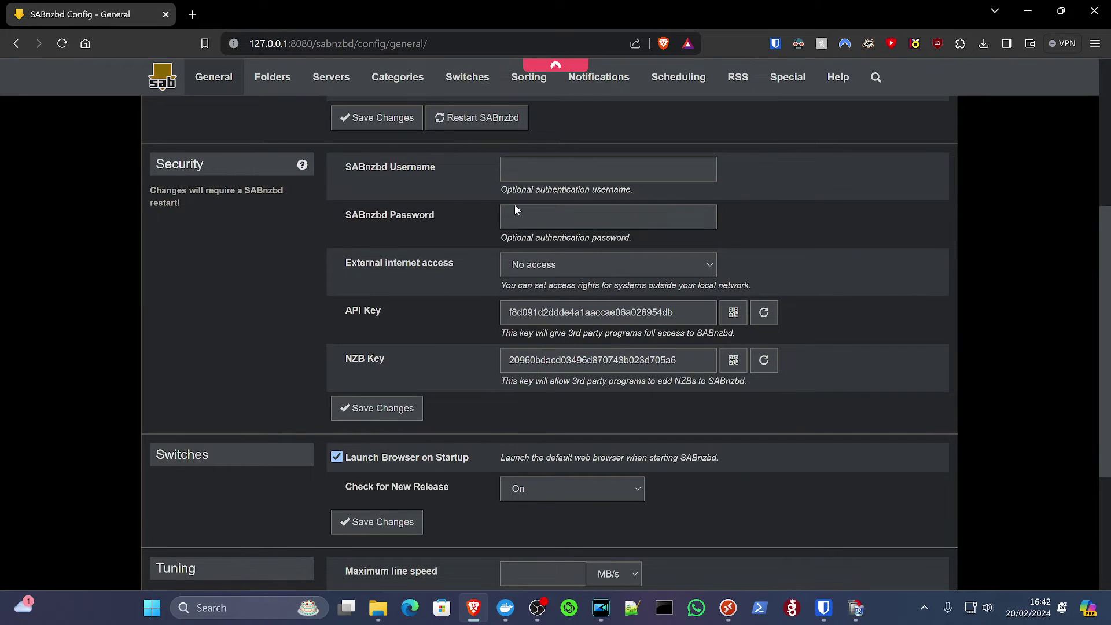
pyautogui.click(517, 210)
# Step: Regenerate the SABnzbd API key twice, confirming each prompt
pyautogui.click(764, 312)
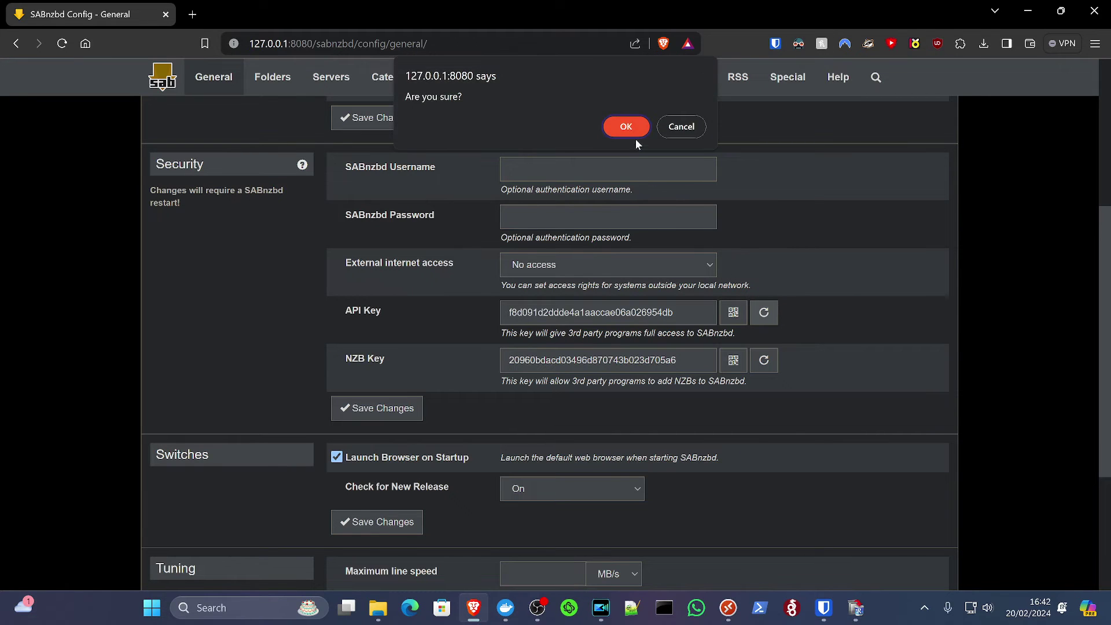
pyautogui.click(625, 126)
pyautogui.scroll(-7, 763, 322)
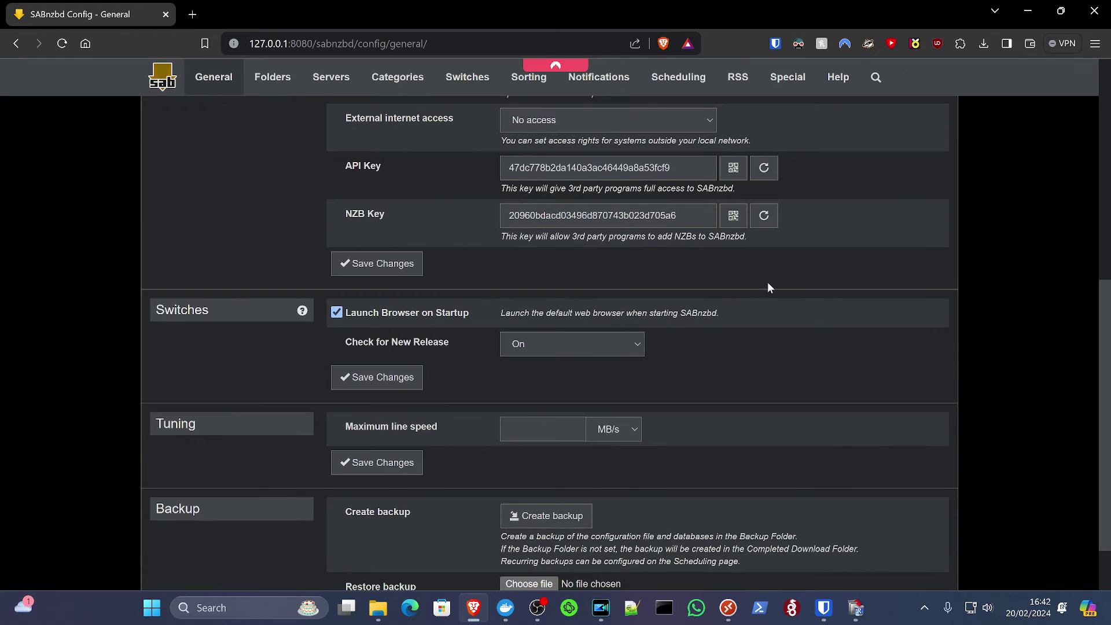
pyautogui.click(763, 168)
pyautogui.click(628, 126)
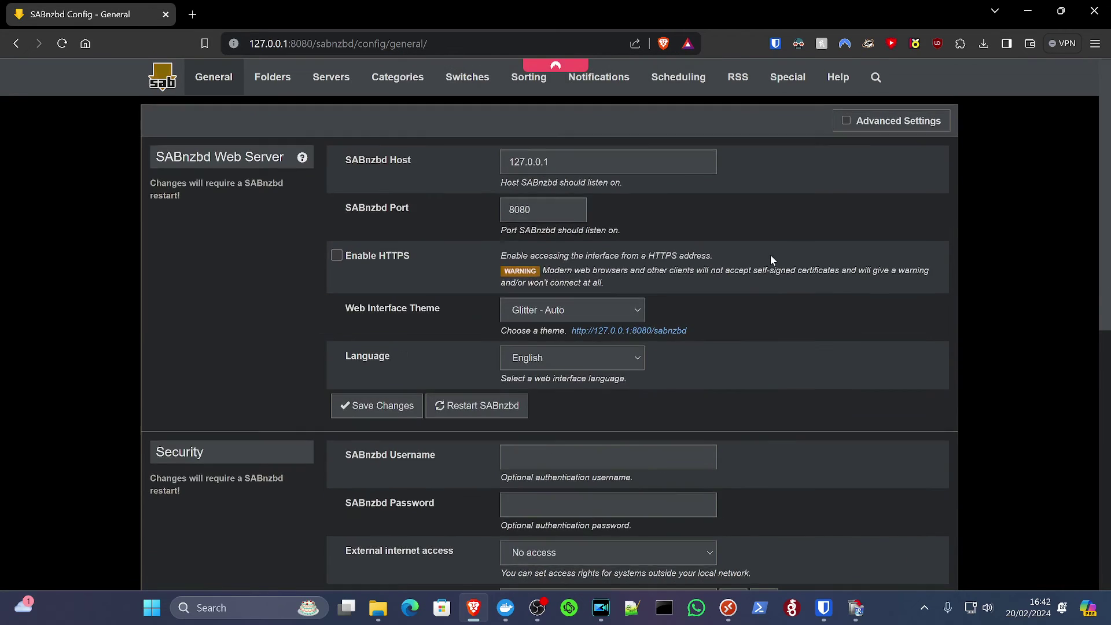
pyautogui.scroll(-5, 772, 255)
pyautogui.scroll(-2, 772, 256)
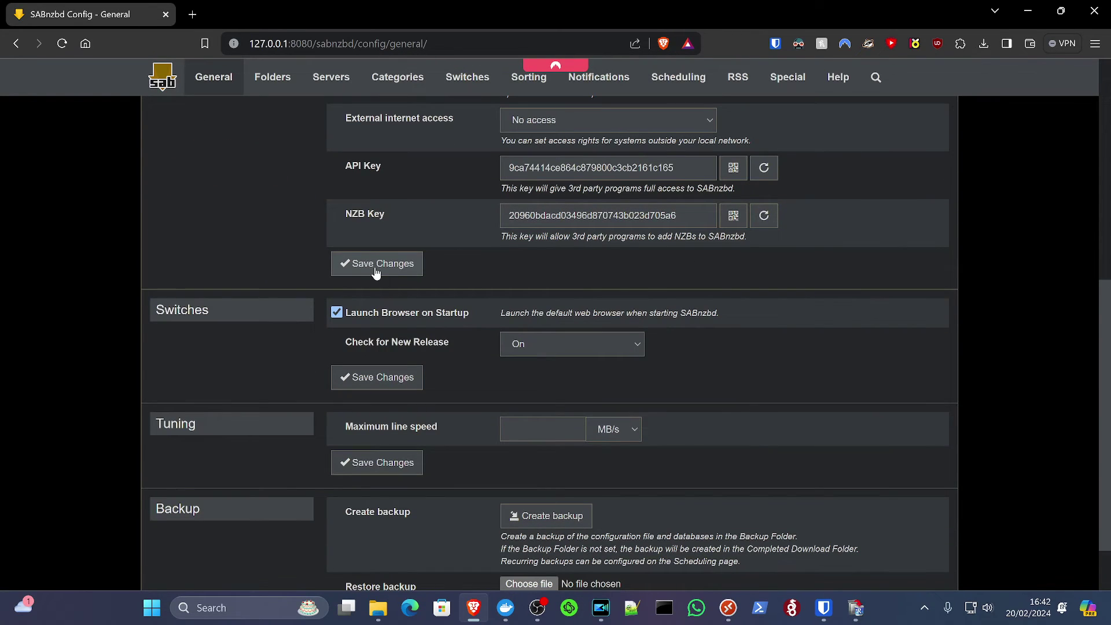
pyautogui.scroll(-1, 383, 277)
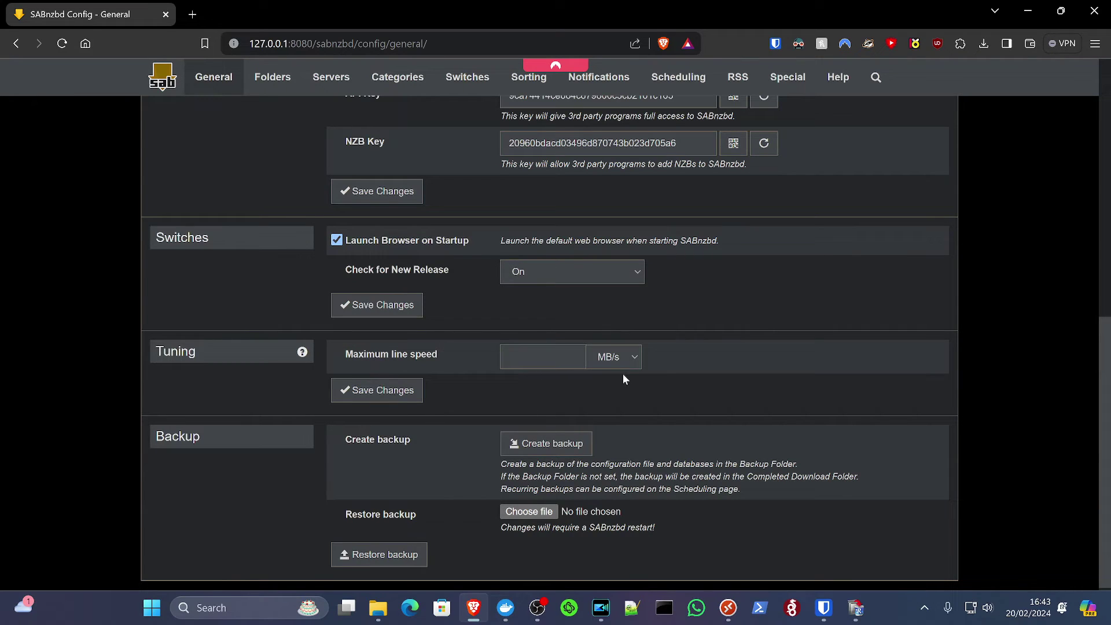
# Step: Enter 45 MB/s as the maximum line speed, save, and confirm the SABnzbd restart
pyautogui.click(532, 359)
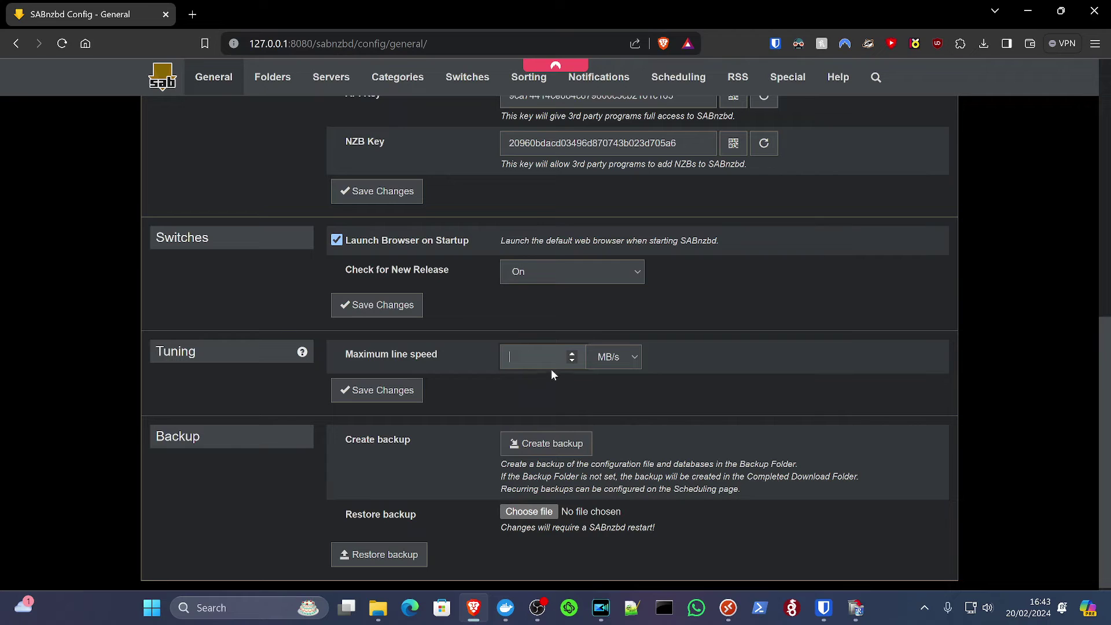
pyautogui.write('45')
pyautogui.click(620, 369)
pyautogui.click(617, 398)
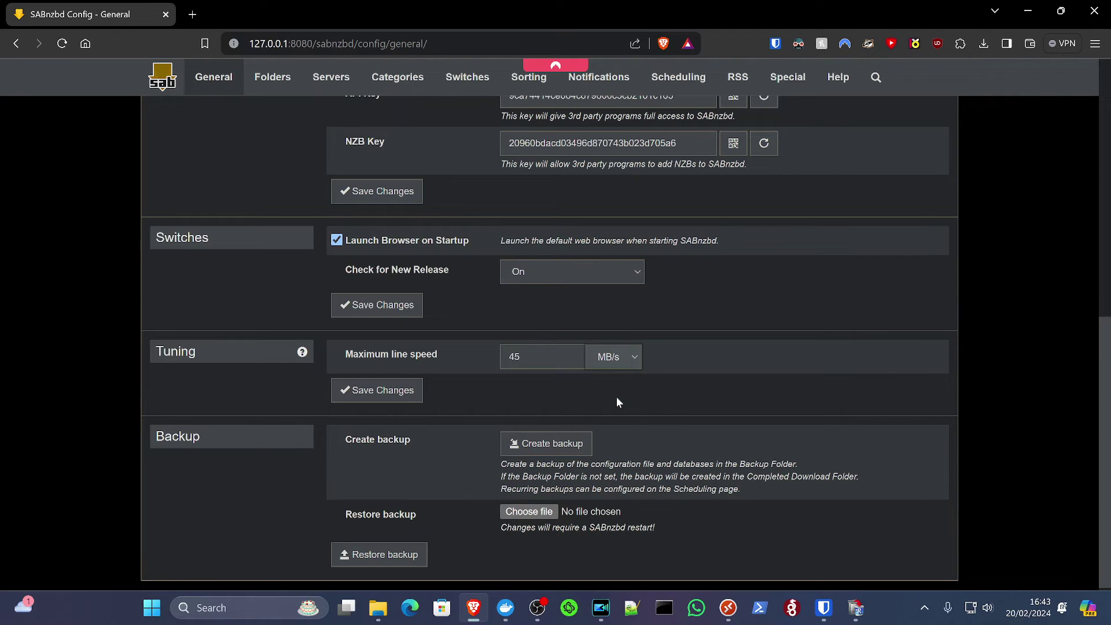
pyautogui.click(383, 390)
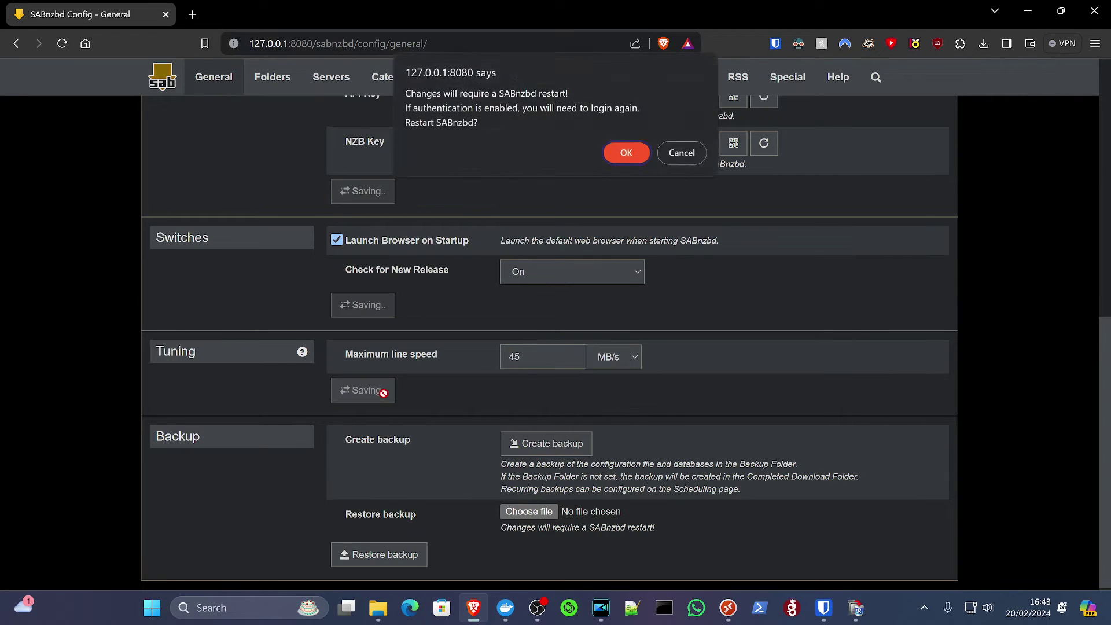
pyautogui.click(630, 156)
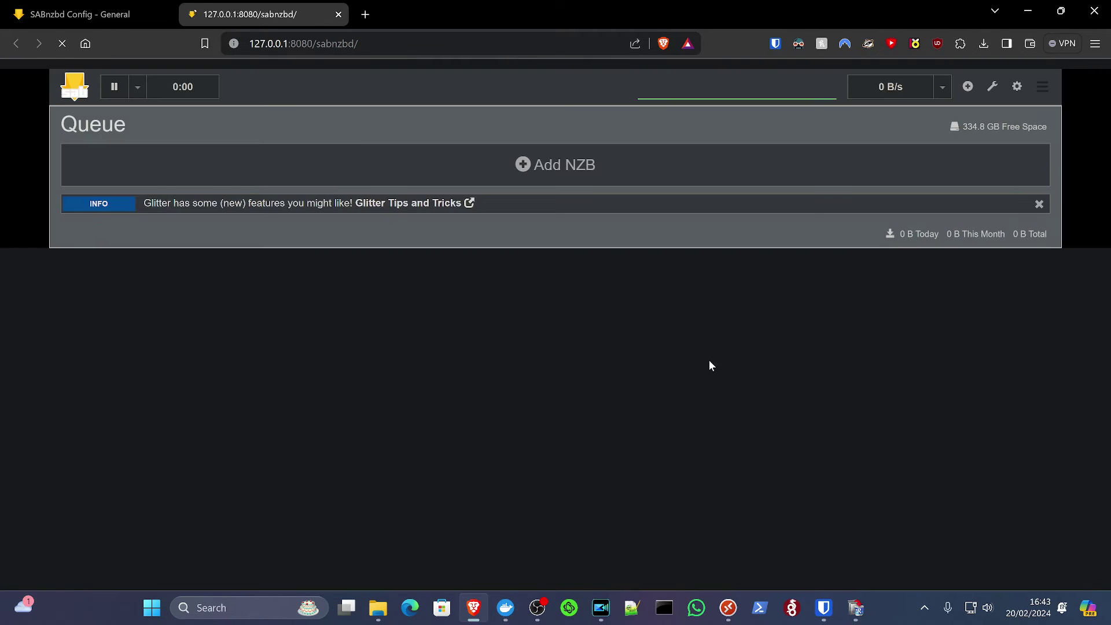
# Step: Run the 1000MB test download, then delete test_download_1000MB from History
pyautogui.click(993, 88)
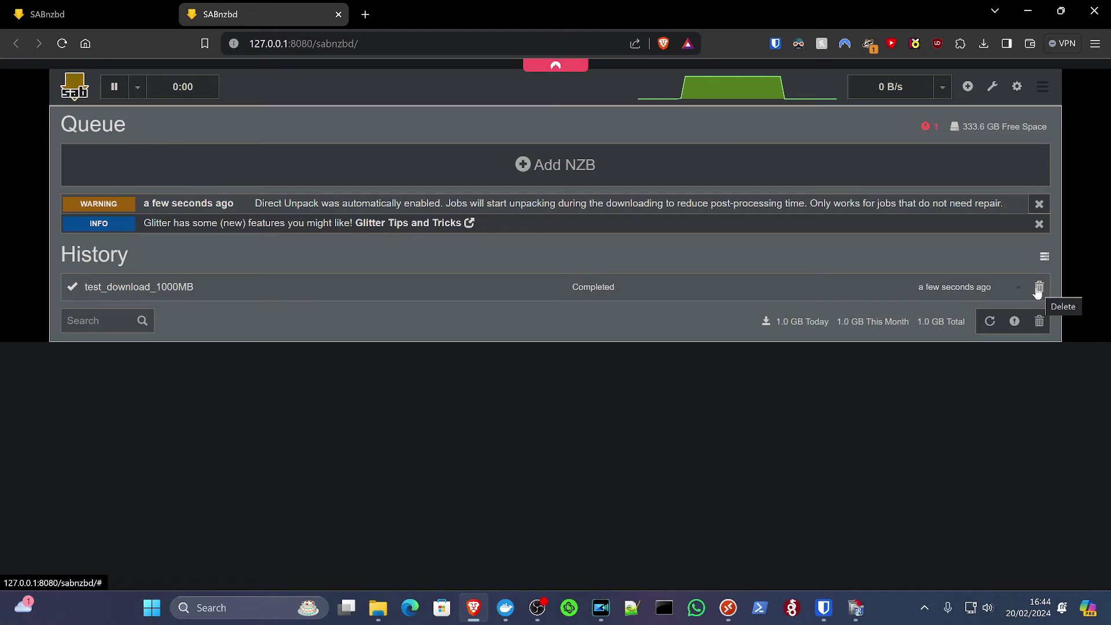
pyautogui.click(1040, 289)
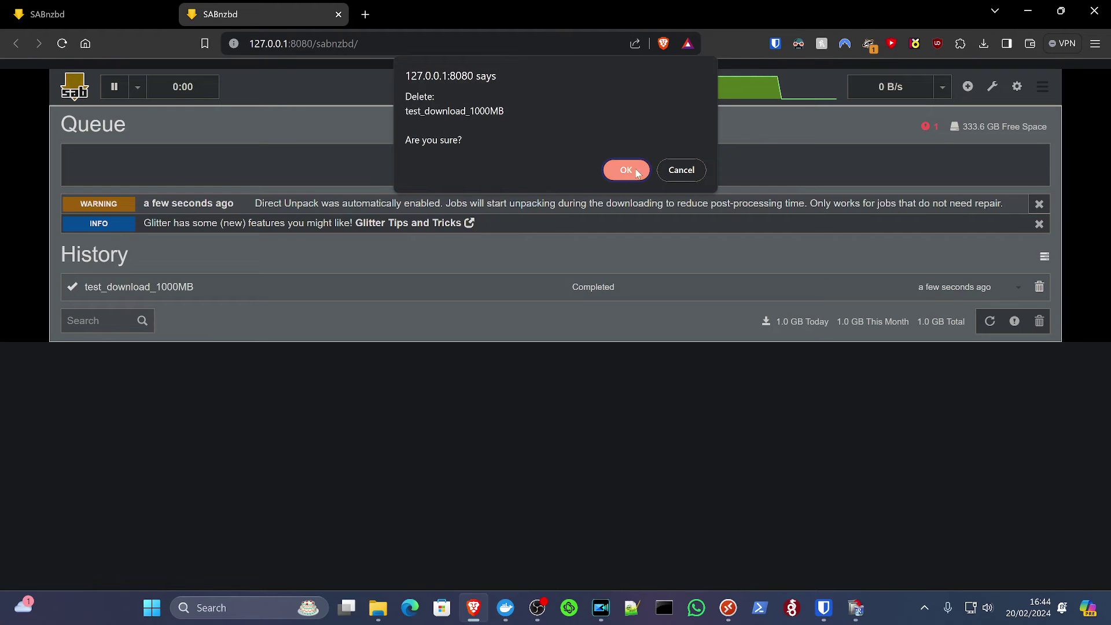
pyautogui.click(636, 172)
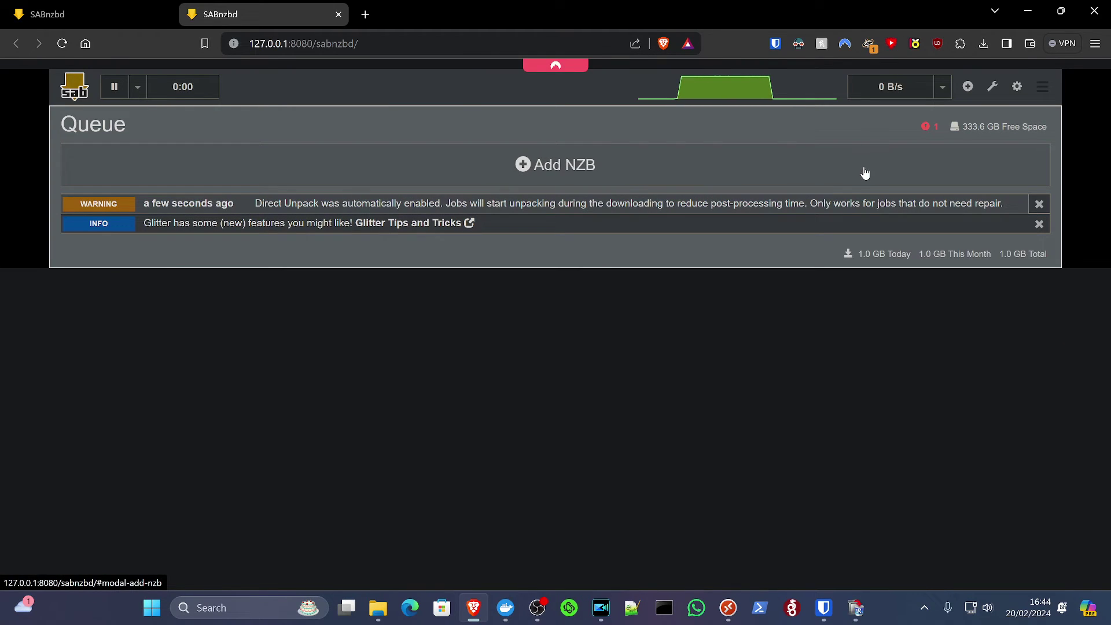
# Step: Review the enabled news.newshosting.com server showing 1.0 GB downloaded, then return to the full-screen session
pyautogui.click(1019, 87)
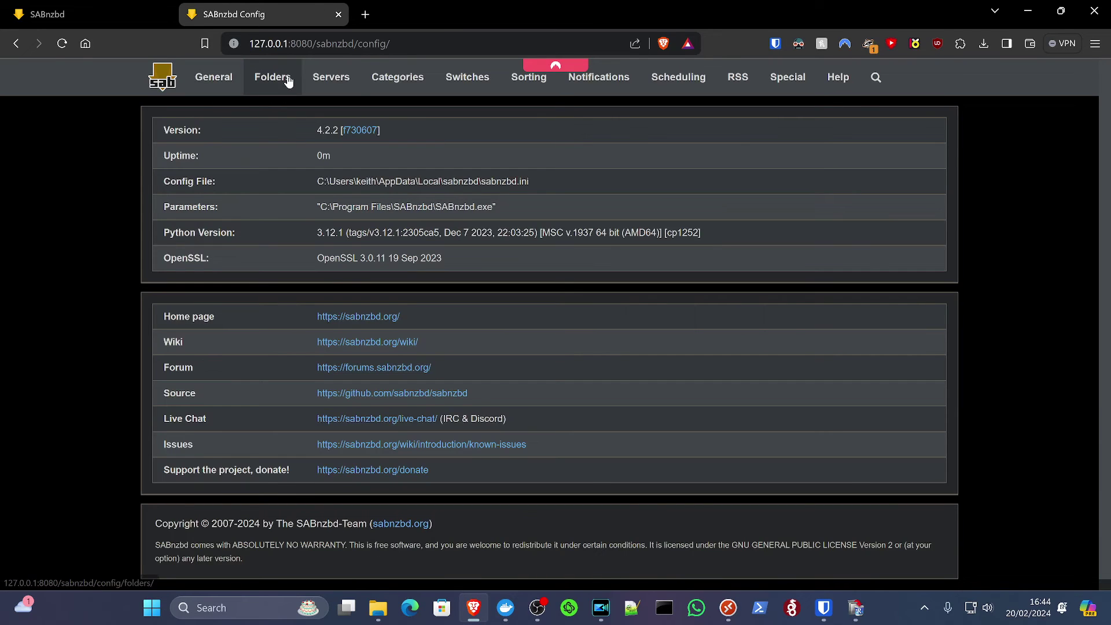
pyautogui.click(323, 80)
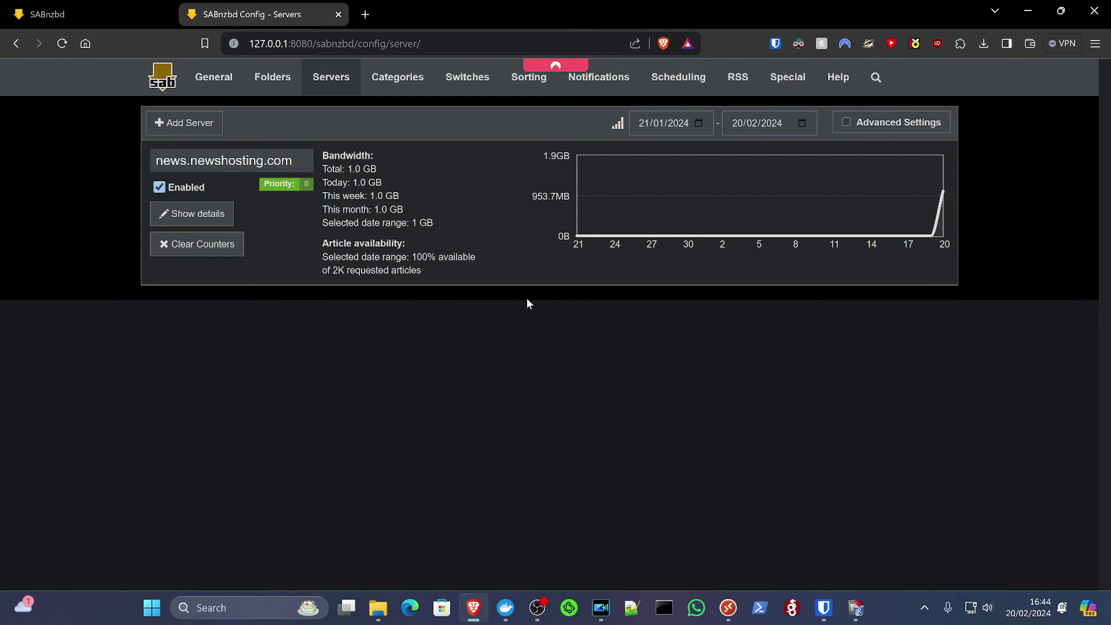
pyautogui.moveTo(728, 608)
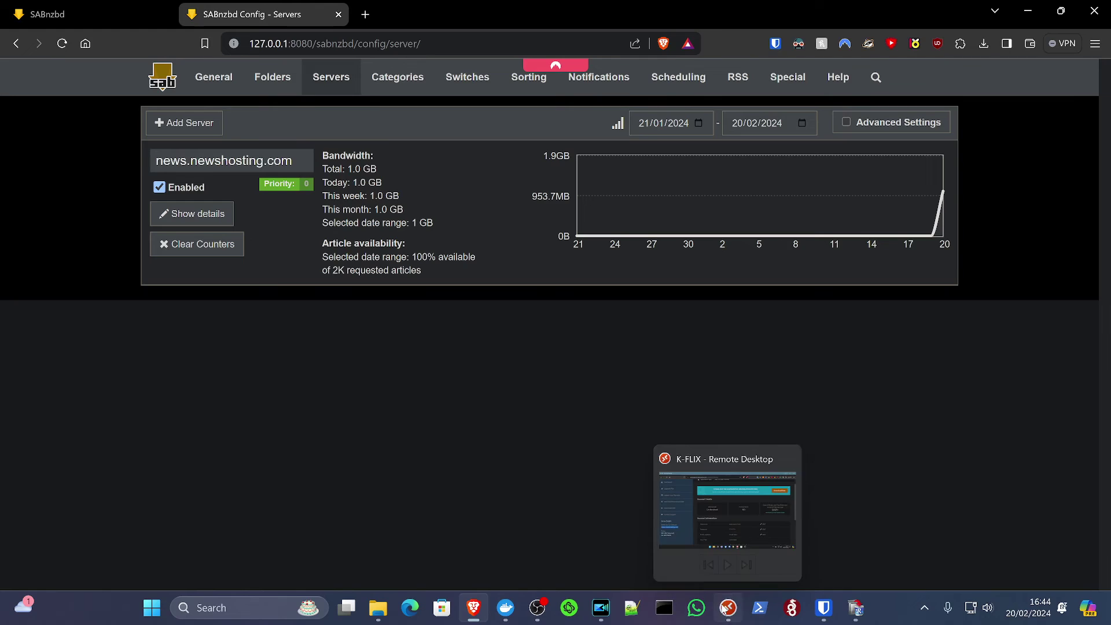
pyautogui.click(745, 527)
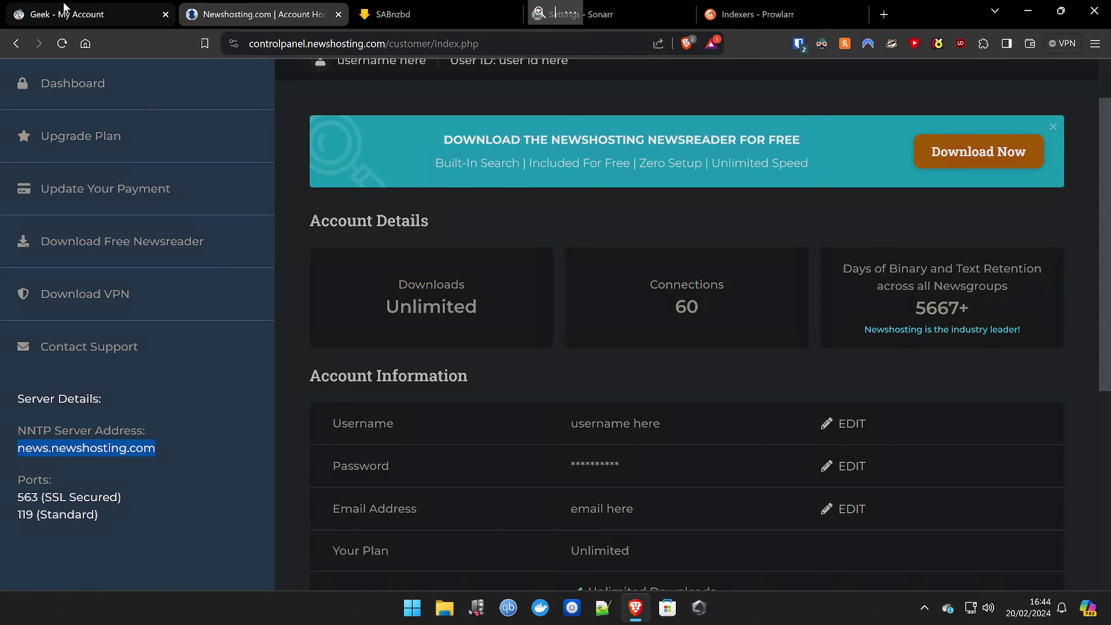
# Step: Check the NZBgeek account page, then preview and close SABnzbd's Add NZB form
pyautogui.click(62, 13)
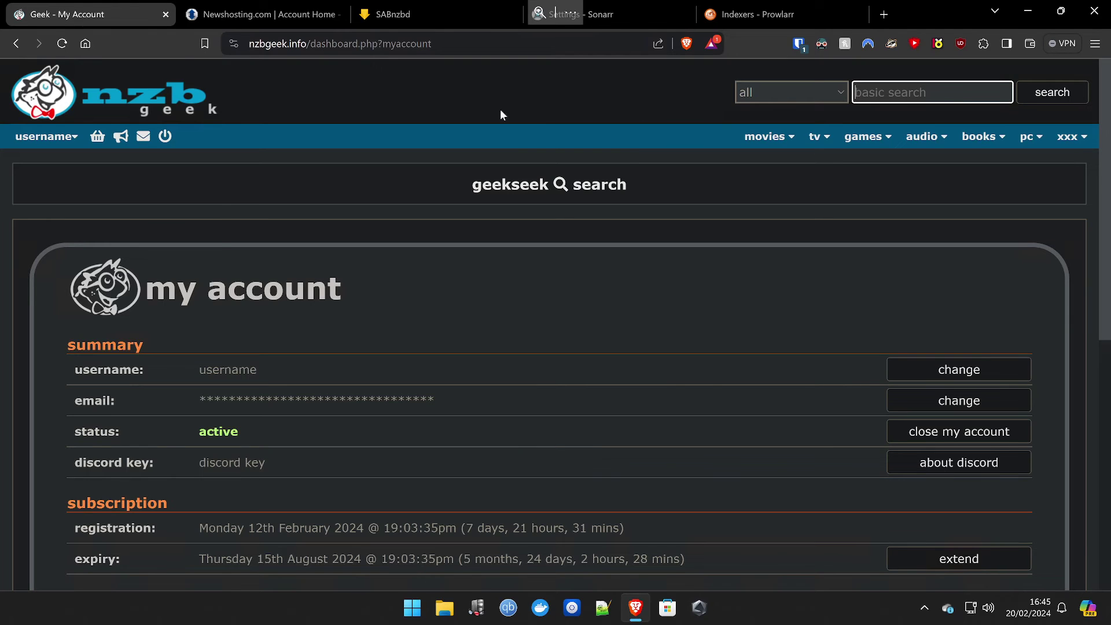
pyautogui.click(411, 14)
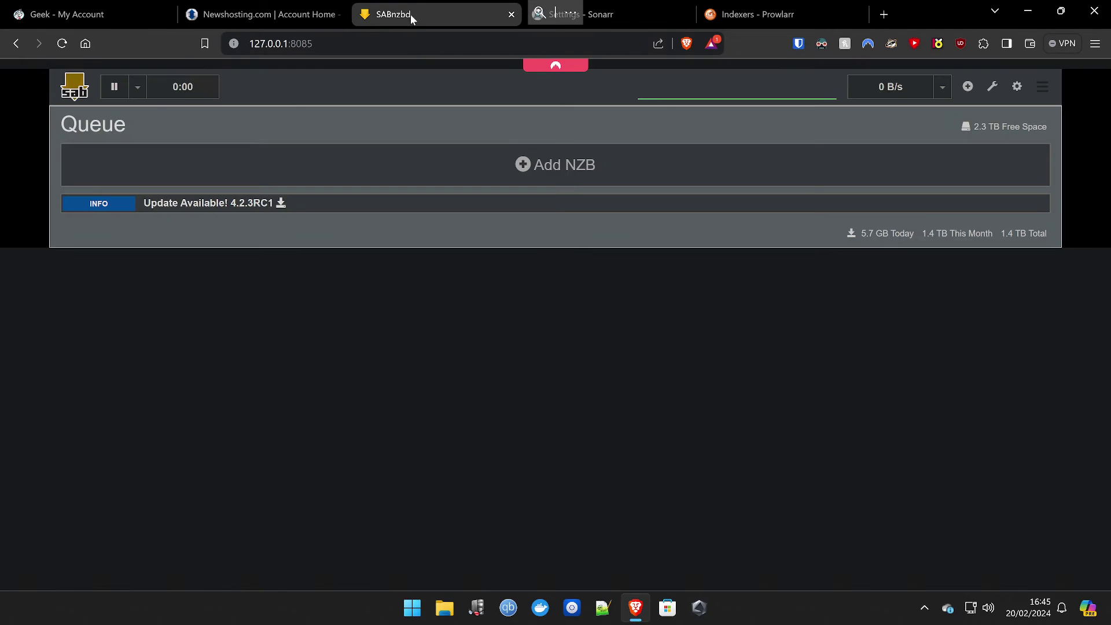
pyautogui.click(526, 165)
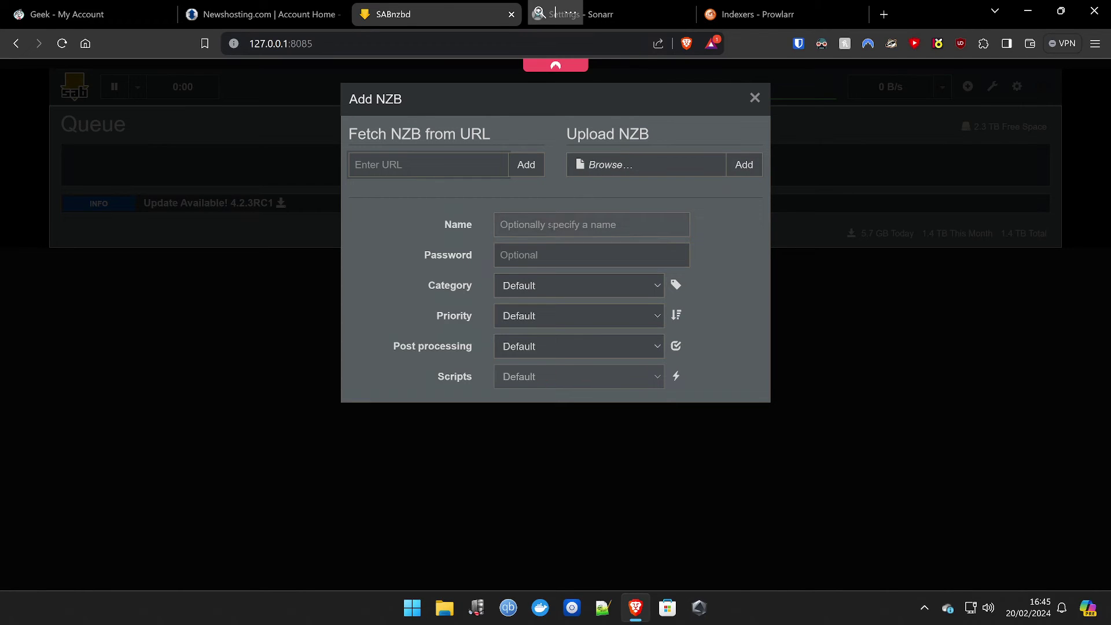
pyautogui.click(755, 98)
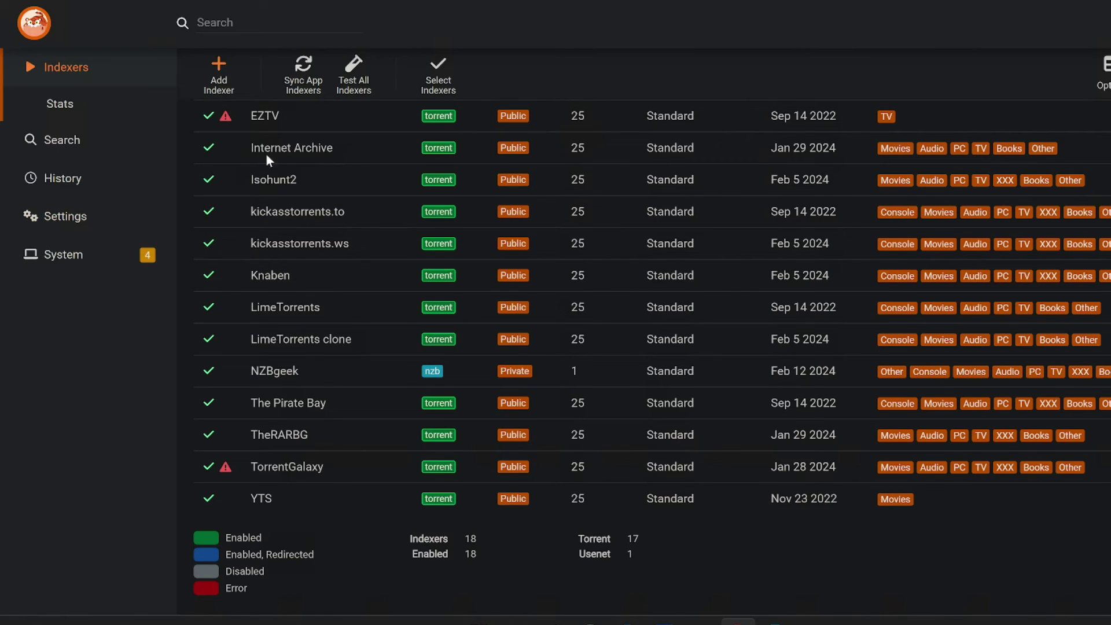
# Step: Review the NZBgeek indexer's fields (SABnzbd client, priority 1) and save it unchanged
pyautogui.click(276, 373)
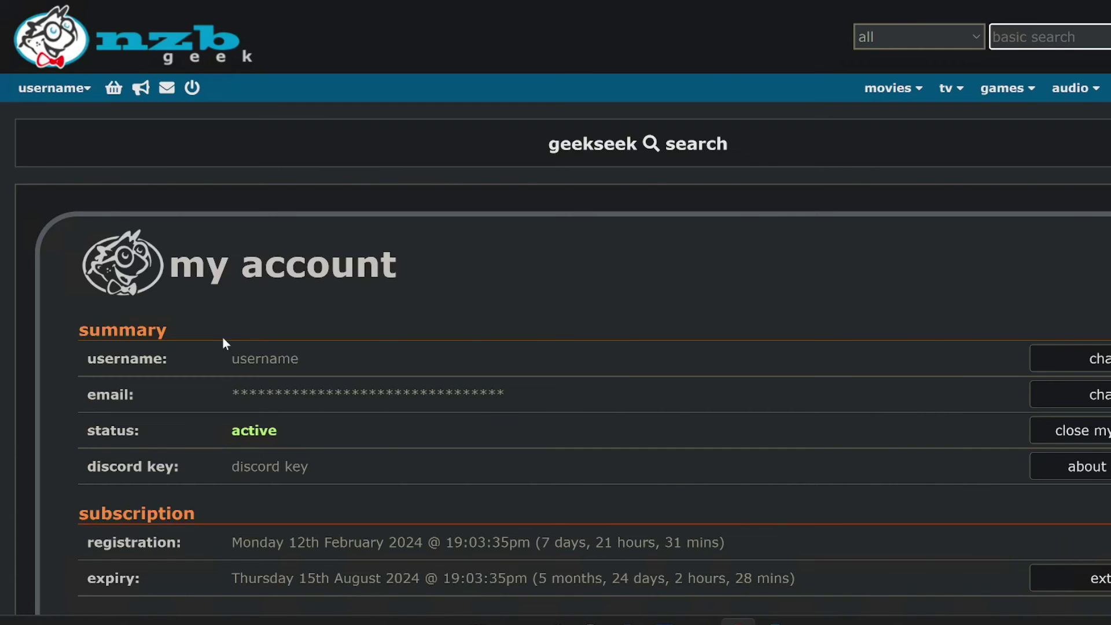
pyautogui.scroll(-6, 227, 341)
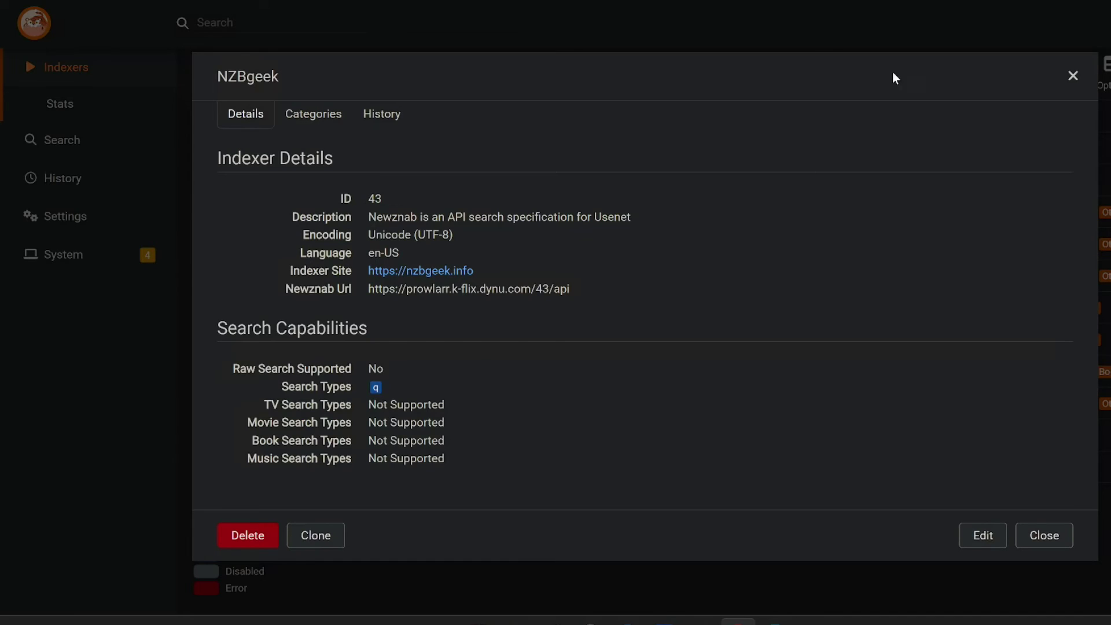
pyautogui.click(1002, 544)
pyautogui.scroll(-4, 599, 323)
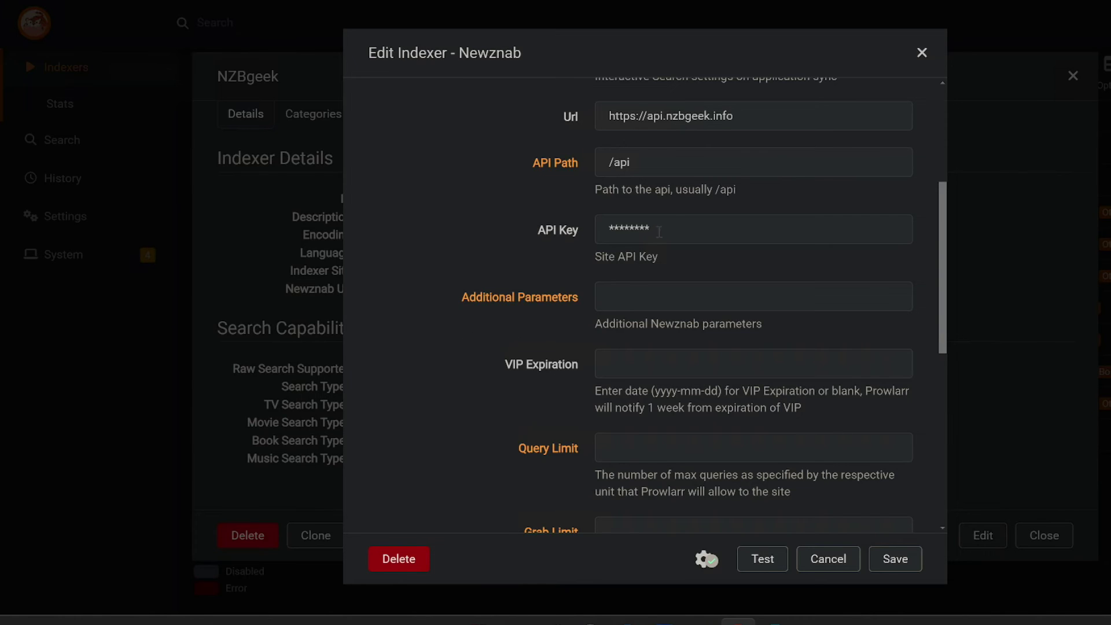
pyautogui.scroll(3, 660, 232)
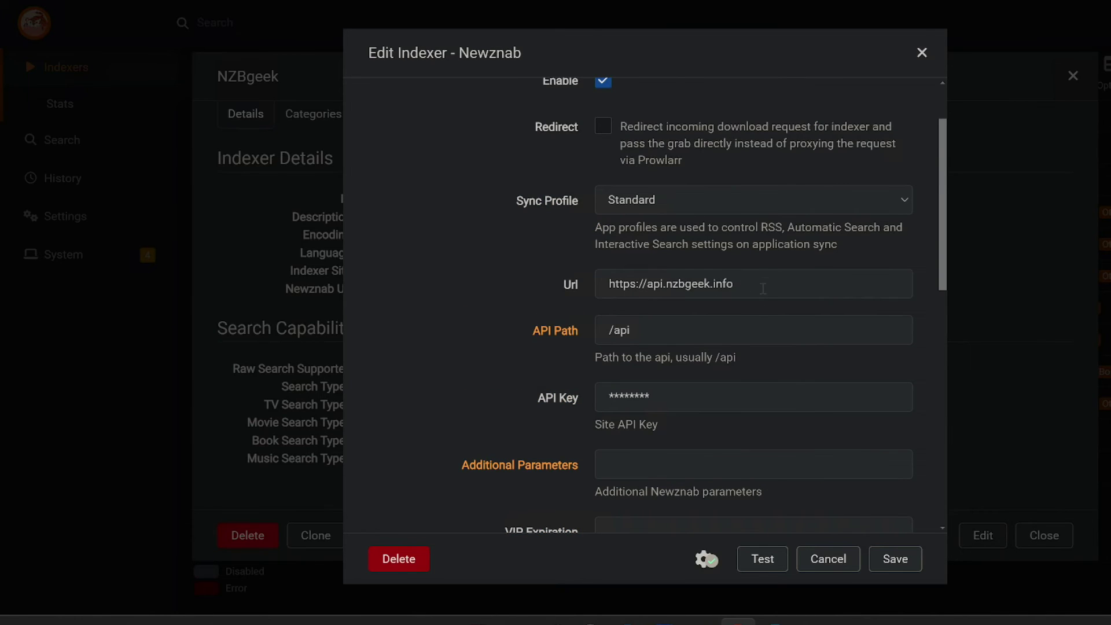
pyautogui.scroll(-10, 763, 288)
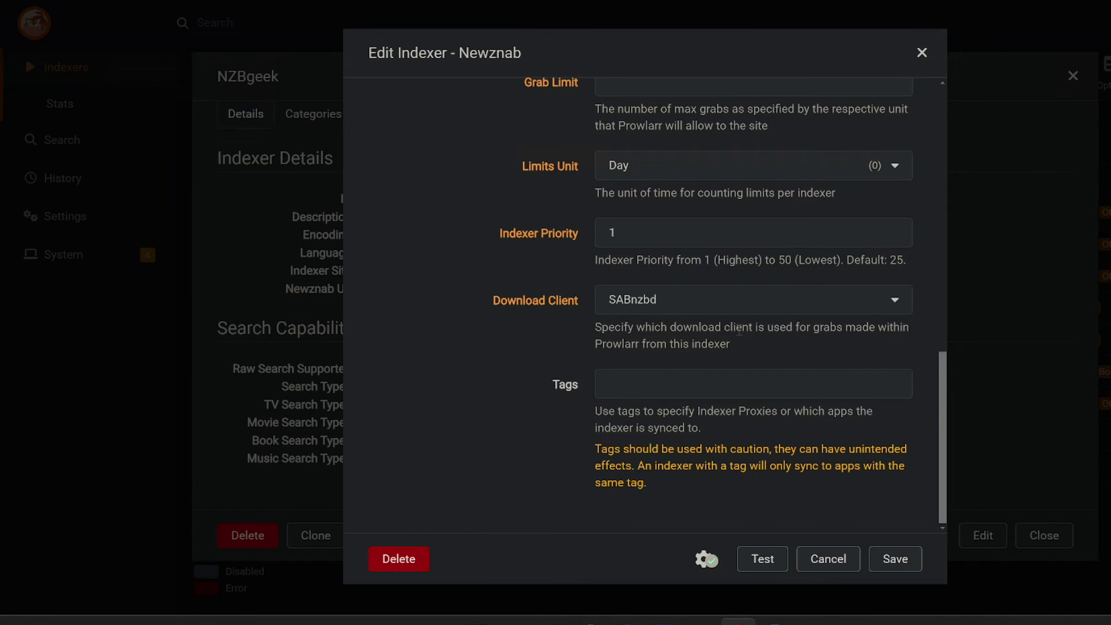
pyautogui.scroll(10, 726, 324)
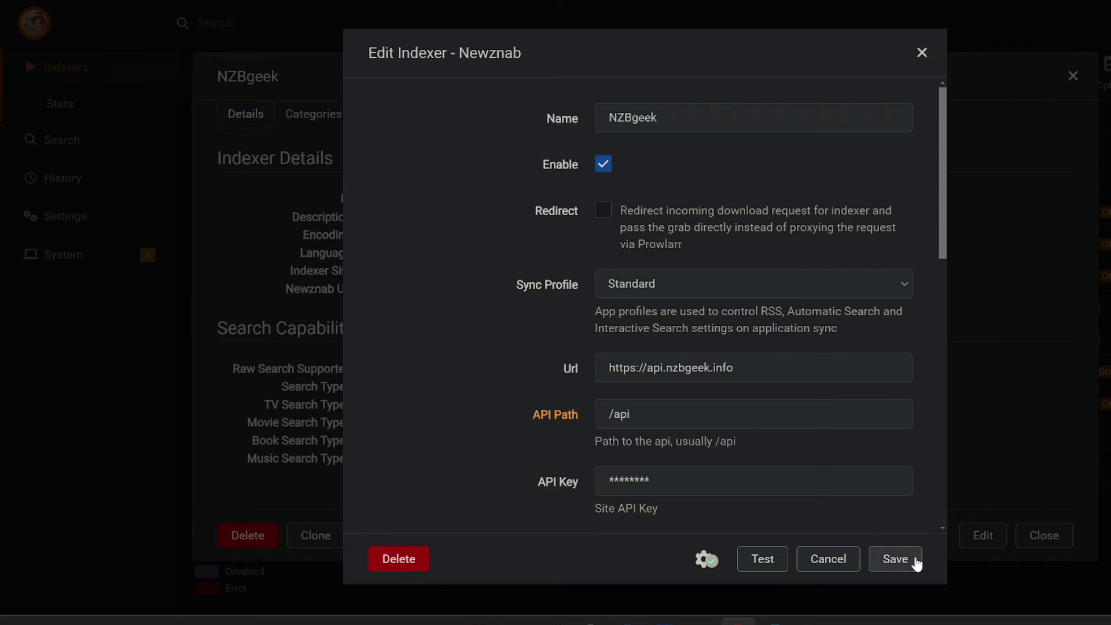
pyautogui.click(896, 562)
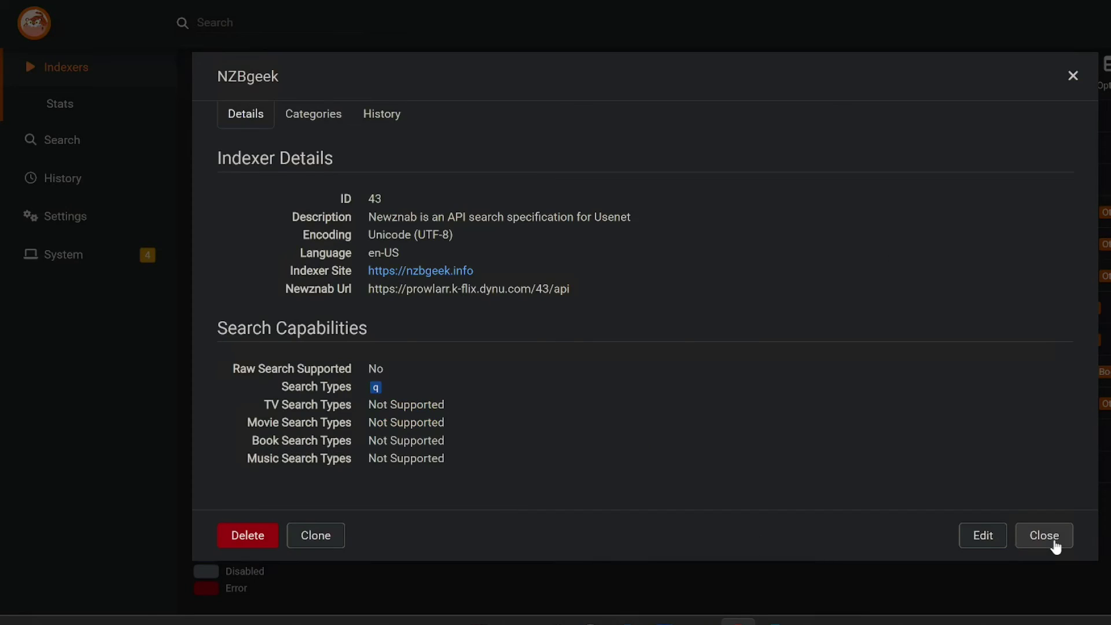
pyautogui.click(1049, 540)
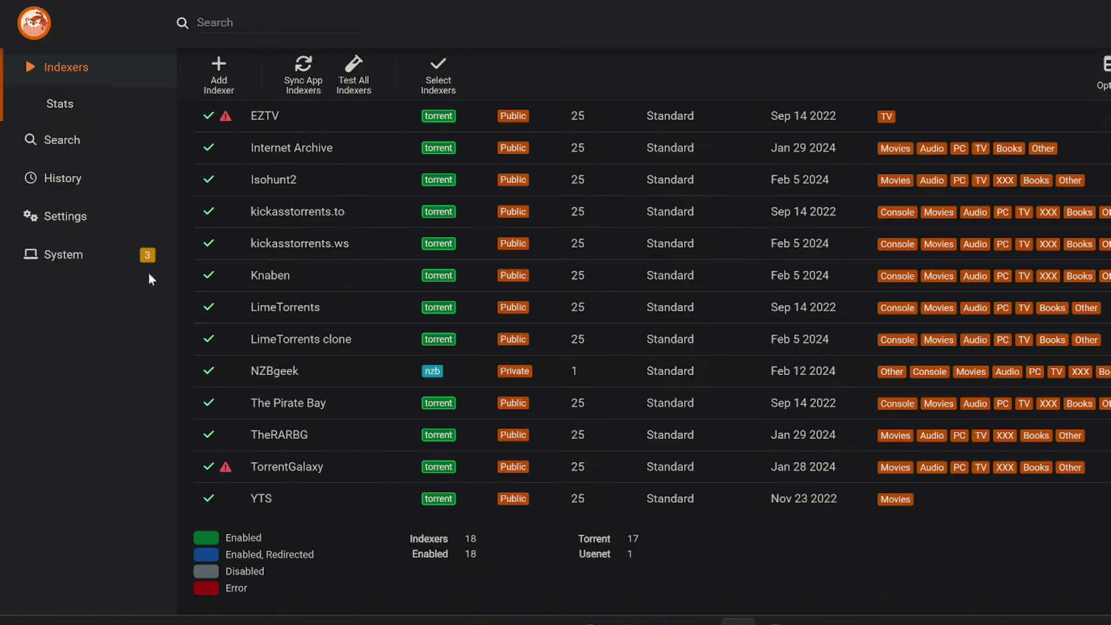
# Step: Open Prowlarr's SABnzbd download client and confirm host 192.168.1.59 and port 8085
pyautogui.click(64, 219)
pyautogui.click(92, 290)
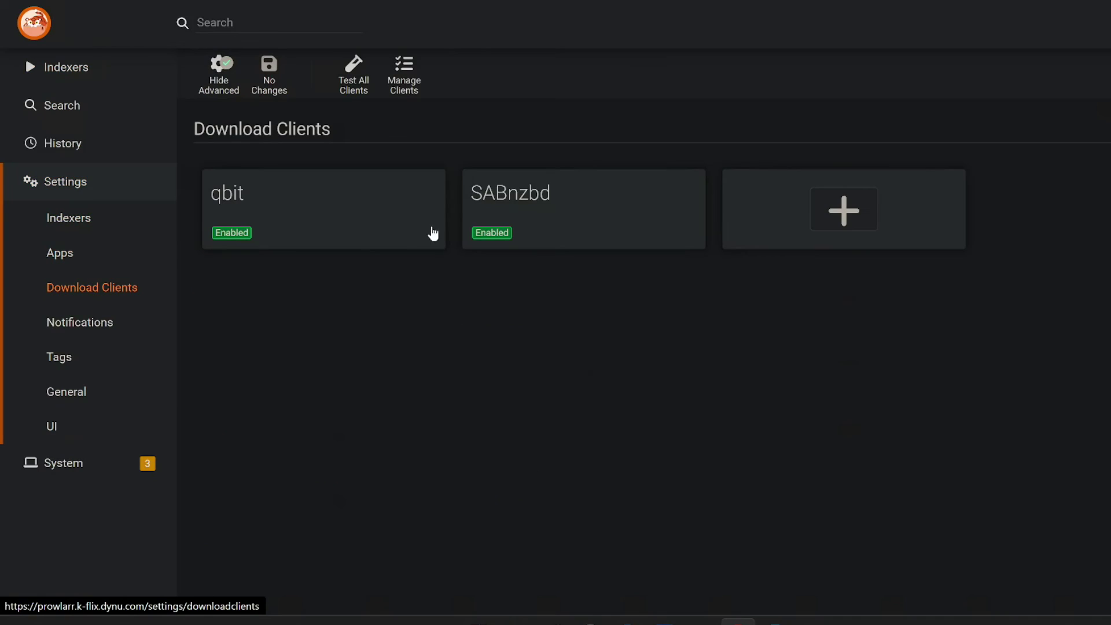
pyautogui.click(533, 189)
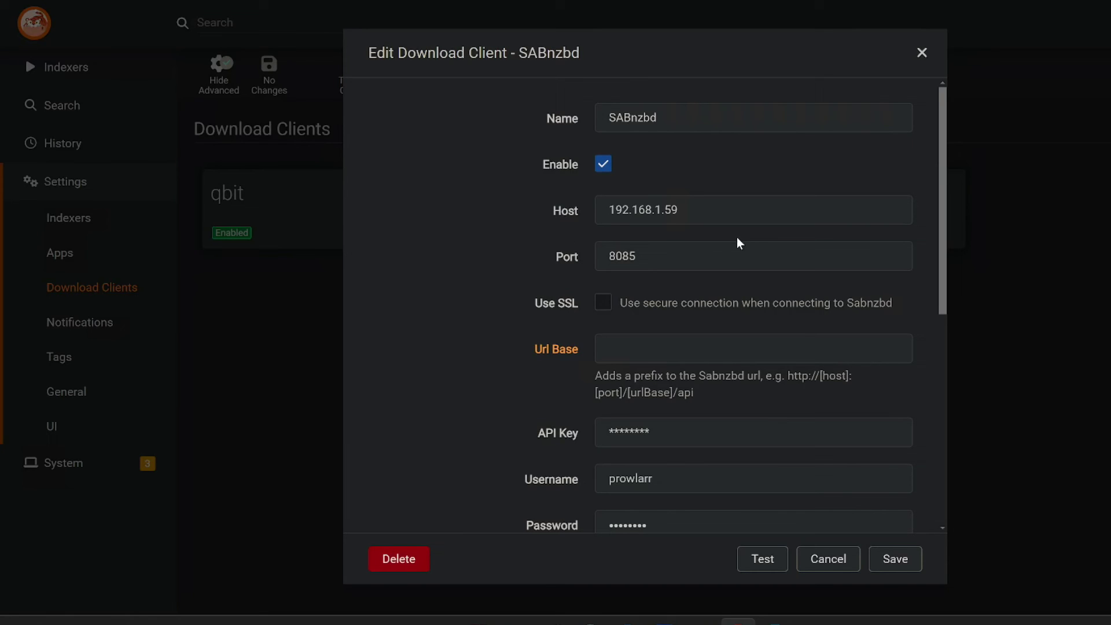
pyautogui.click(545, 257)
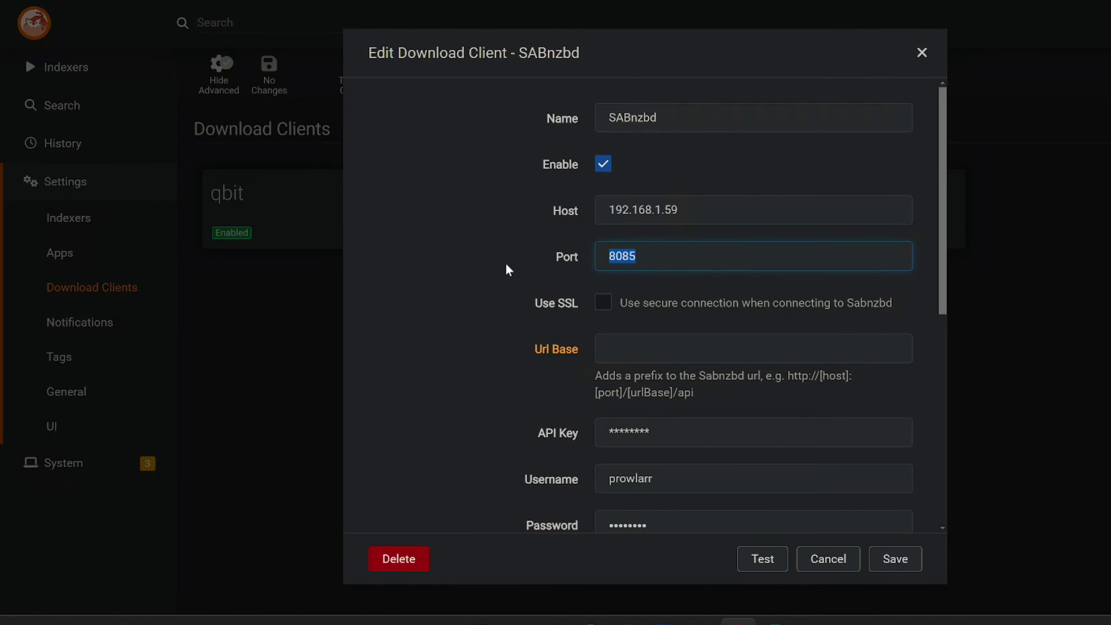
pyautogui.click(739, 220)
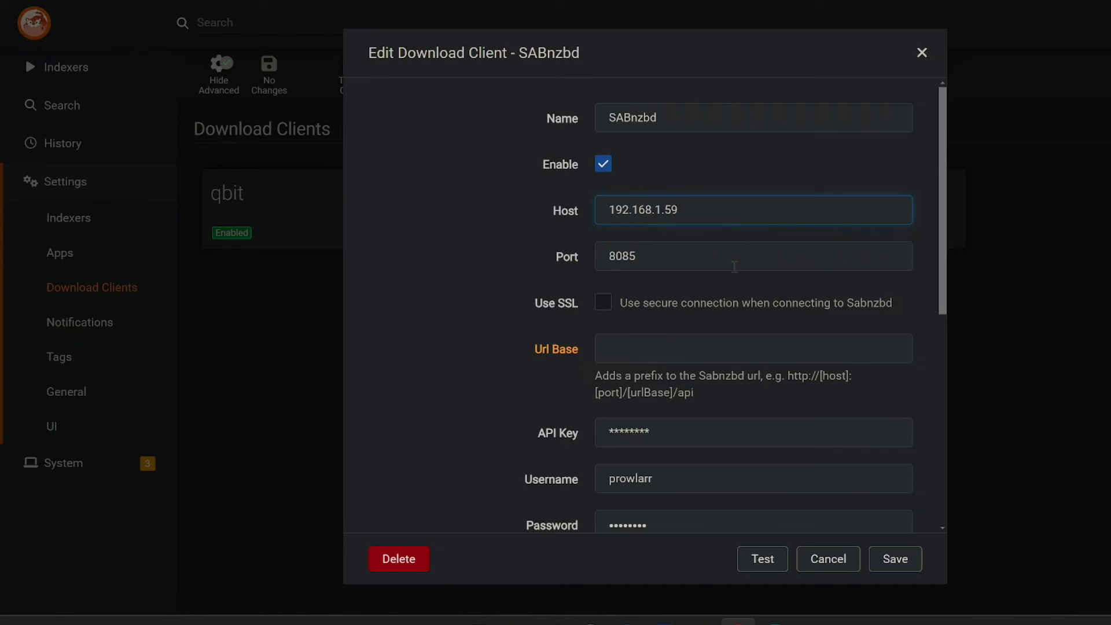
pyautogui.scroll(-3, 735, 272)
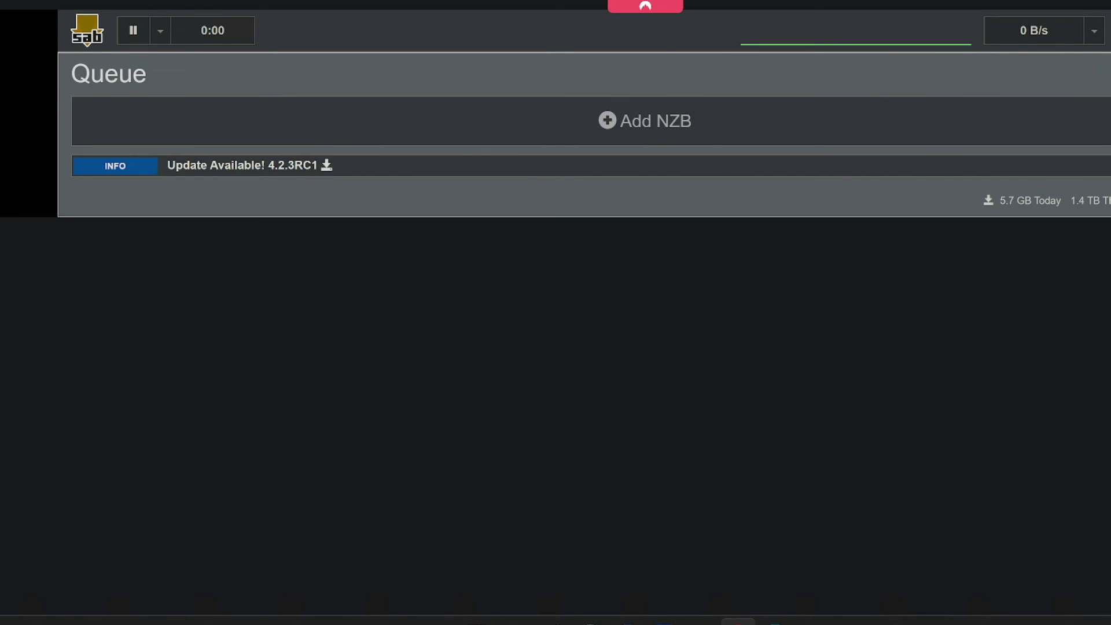
# Step: Open SABnzbd's General config and confirm the web server uses host 0.0.0.0, port 8085
pyautogui.click(1096, 64)
pyautogui.click(1096, 63)
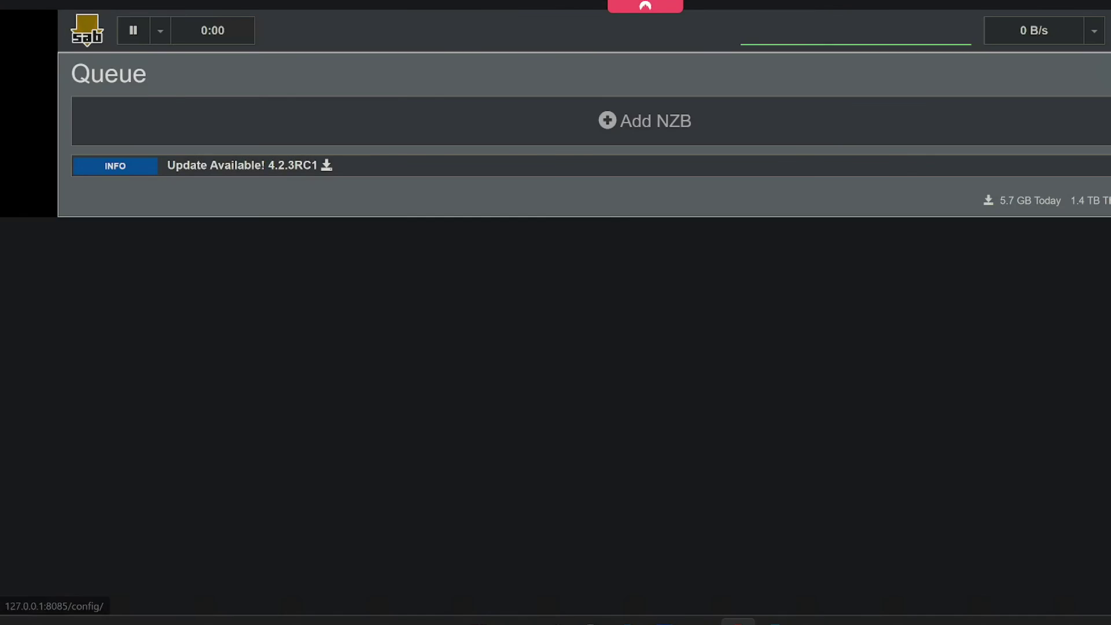
pyautogui.click(250, 23)
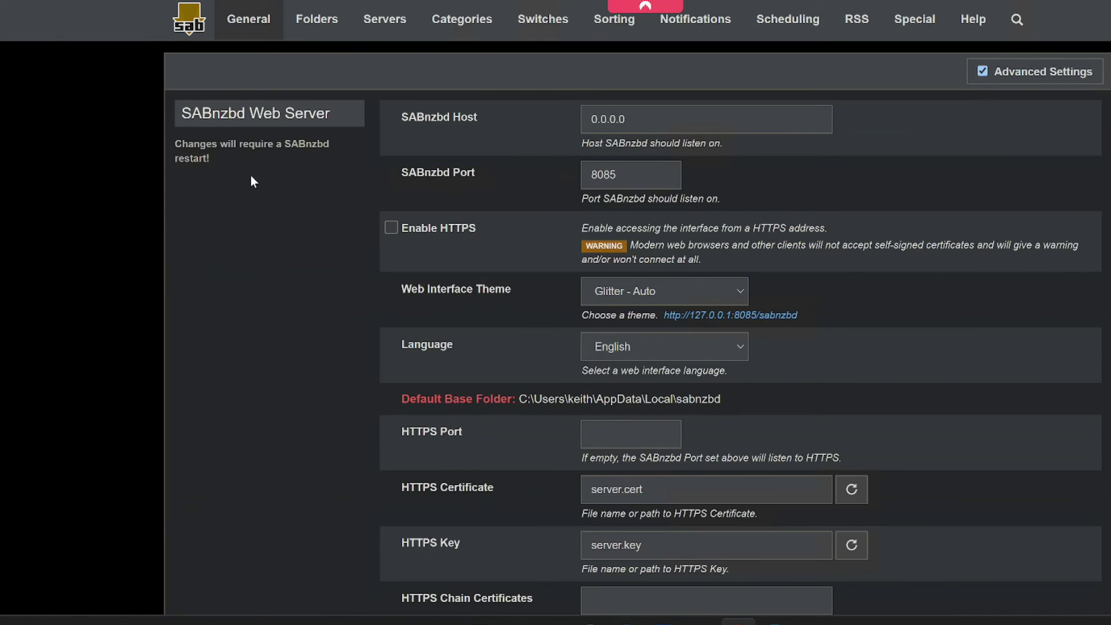
pyautogui.scroll(-4, 267, 229)
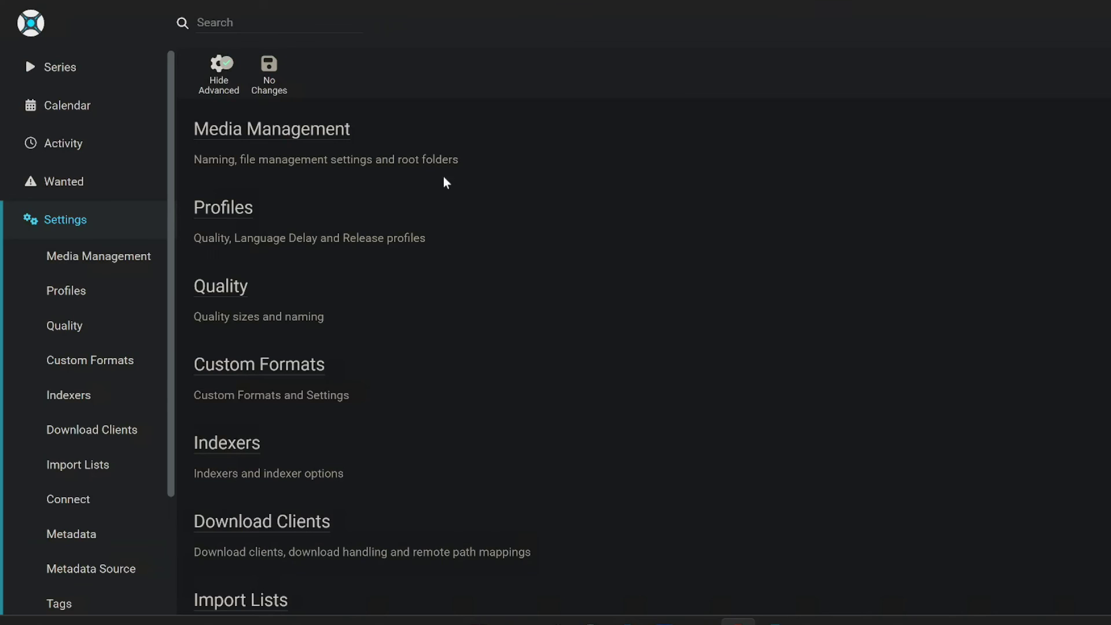
# Step: Inspect Sonarr's NZBgeek (Prowlarr) indexer settings and cancel without changes
pyautogui.click(81, 398)
pyautogui.scroll(-3, 558, 344)
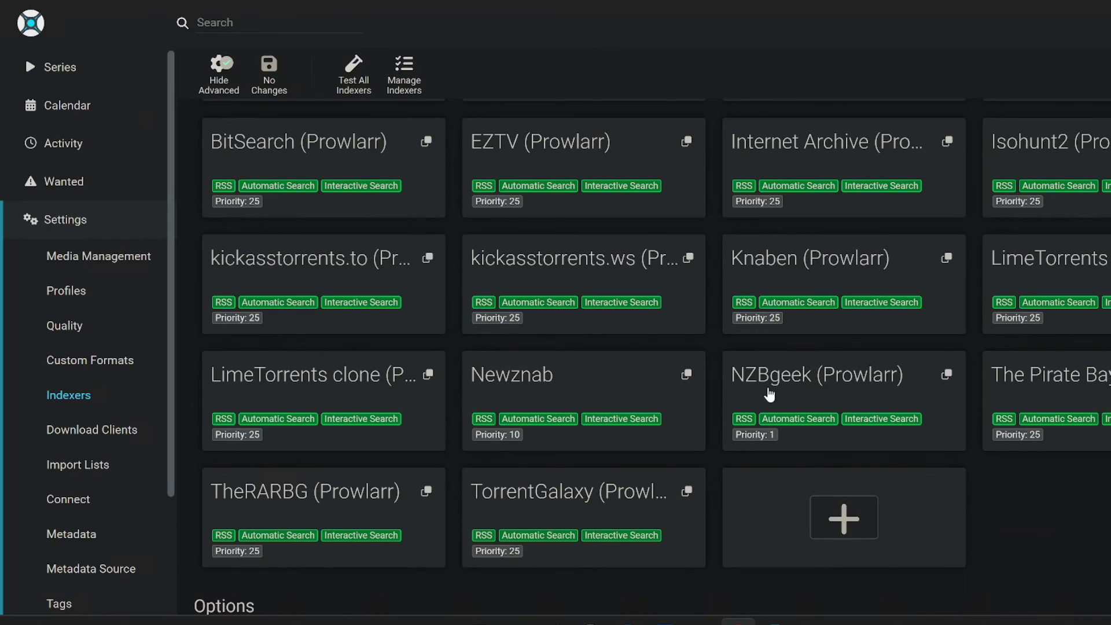
pyautogui.click(767, 395)
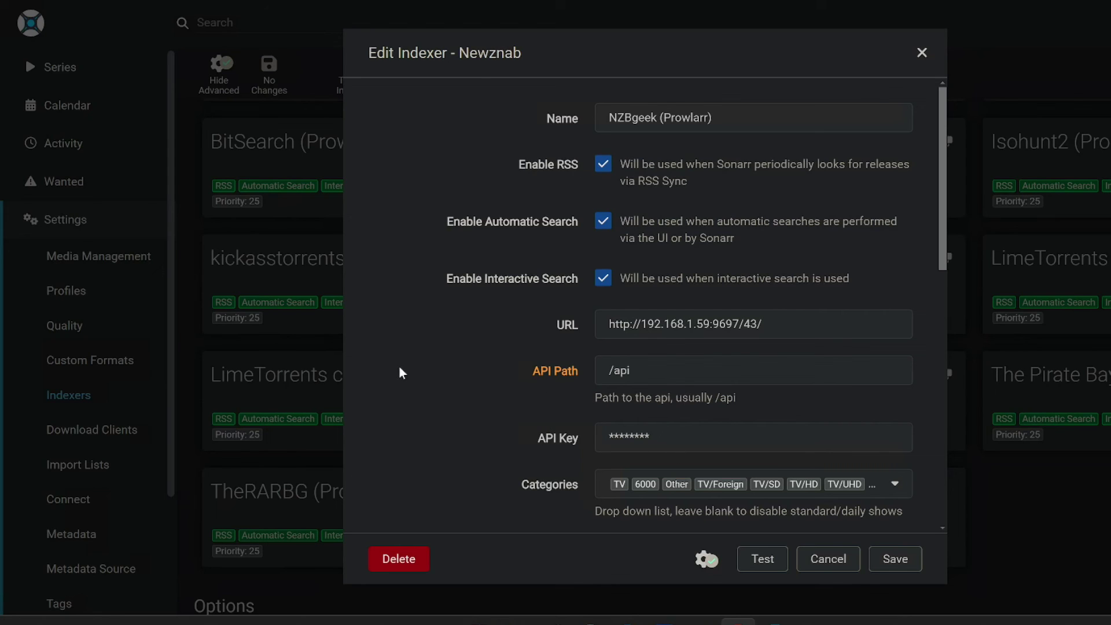
pyautogui.click(812, 557)
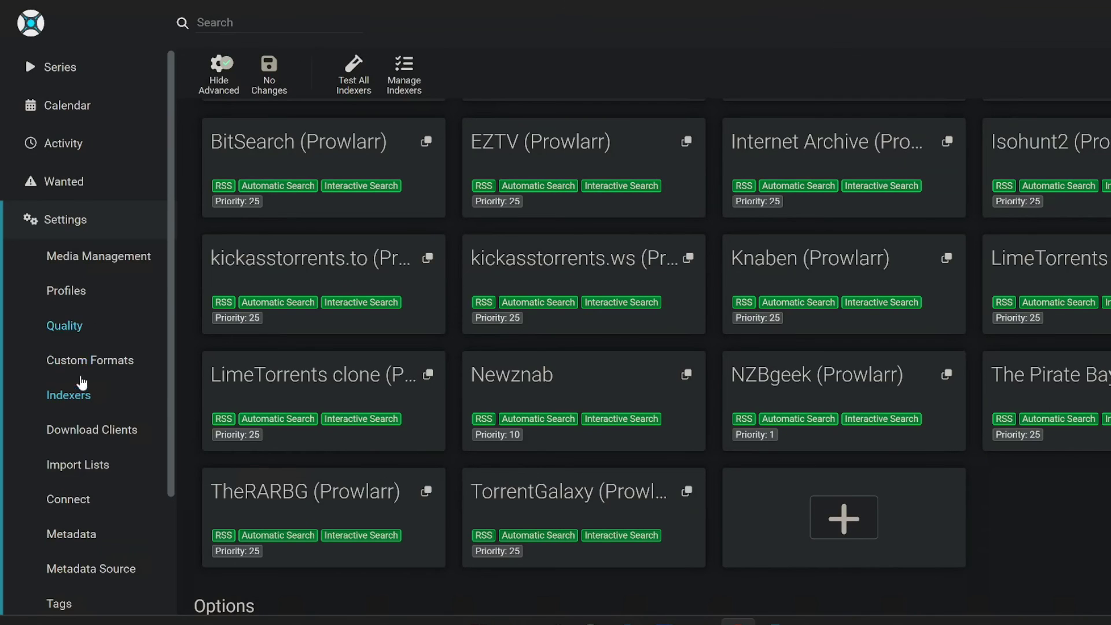
# Step: Check the enabled SABnzbd download client, then return to the Indexers list
pyautogui.click(92, 441)
pyautogui.click(573, 204)
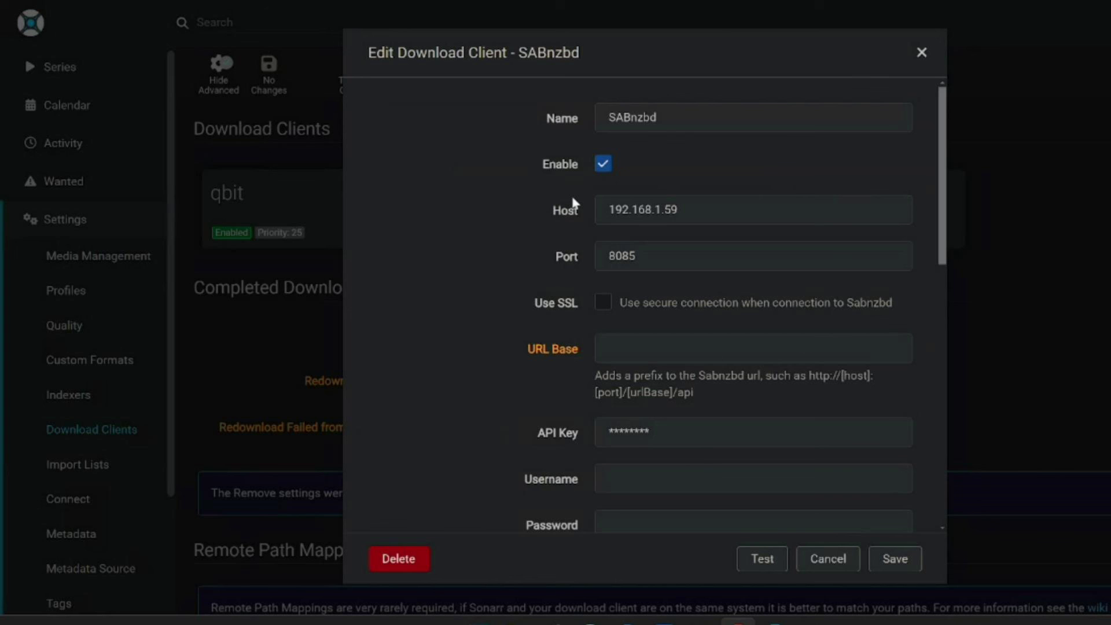
pyautogui.click(255, 29)
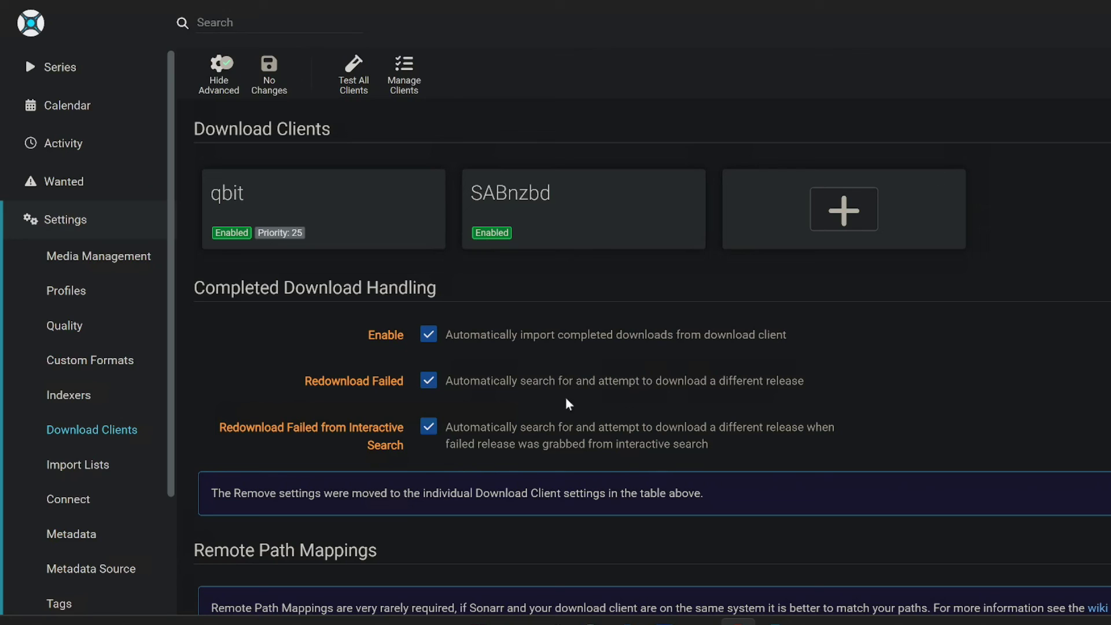
pyautogui.click(71, 395)
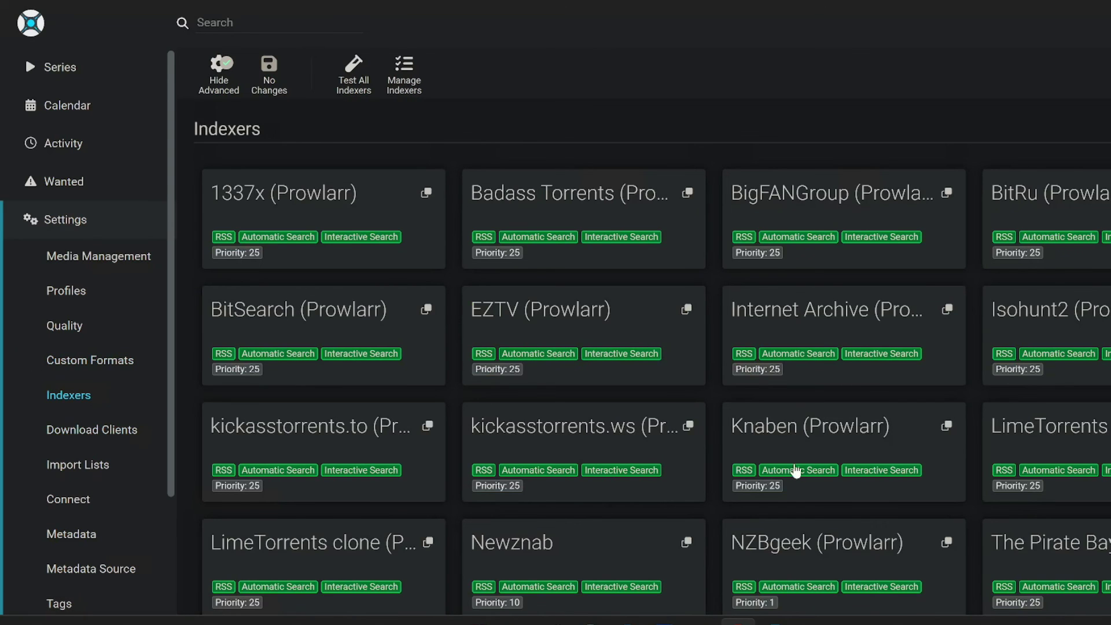
pyautogui.scroll(-3, 863, 481)
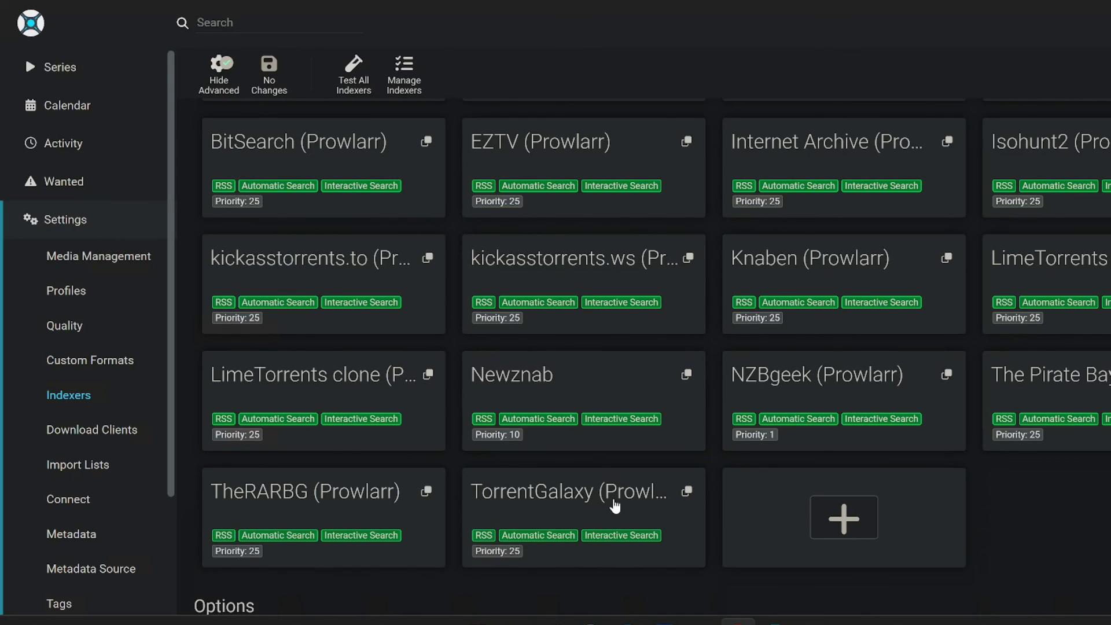
pyautogui.click(111, 330)
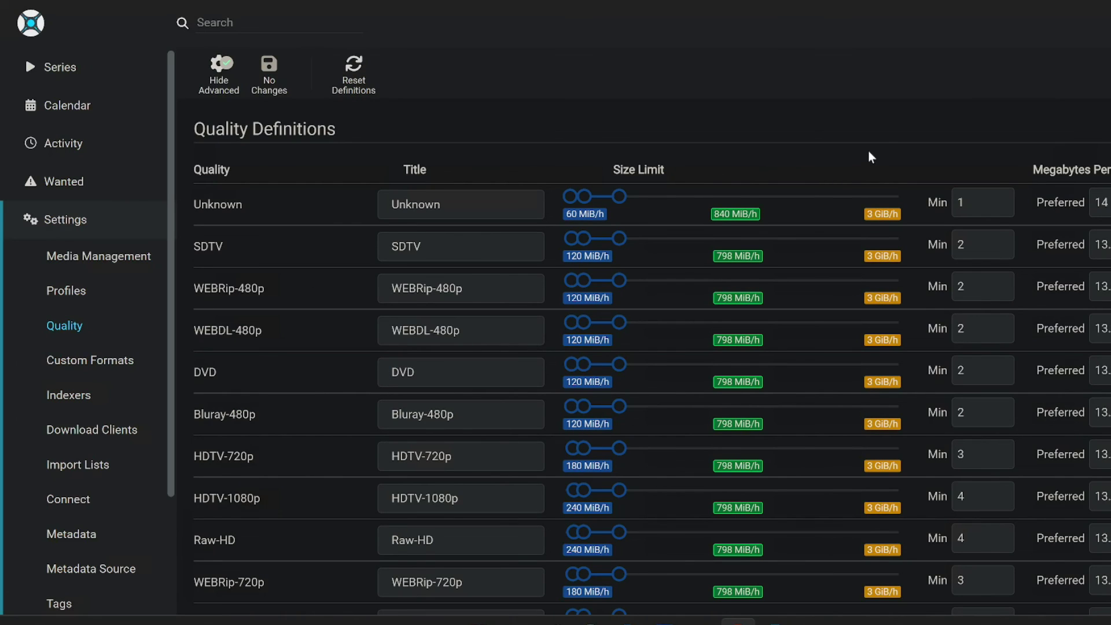
# Step: Check the Unknown quality's 3 GiB/h maximum, about 1.5 GiB per 30-minute episode
pyautogui.moveTo(882, 224)
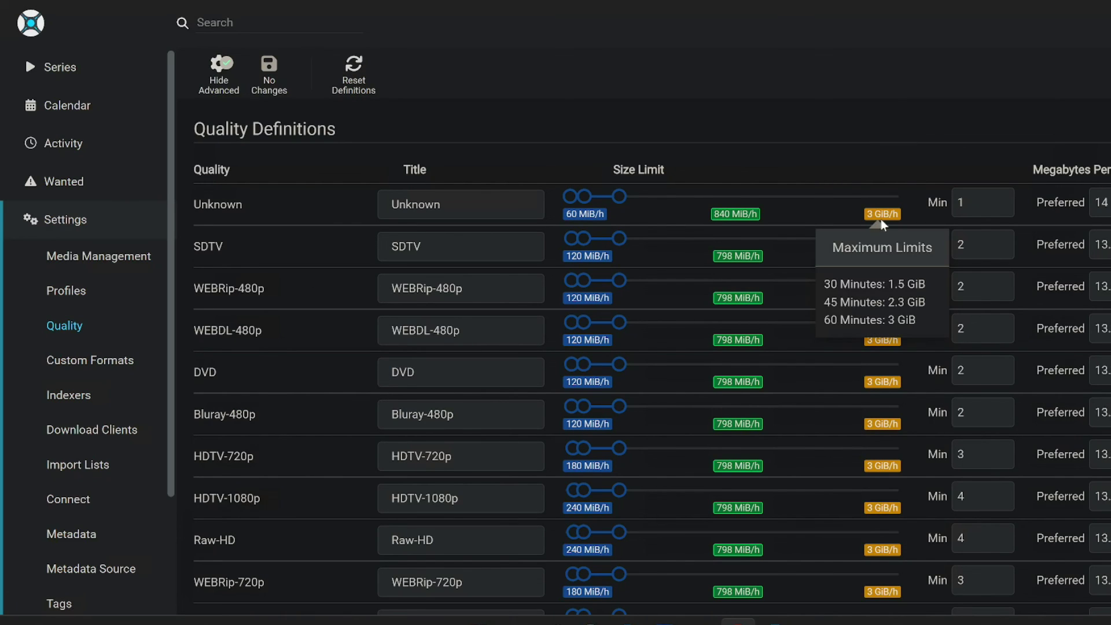